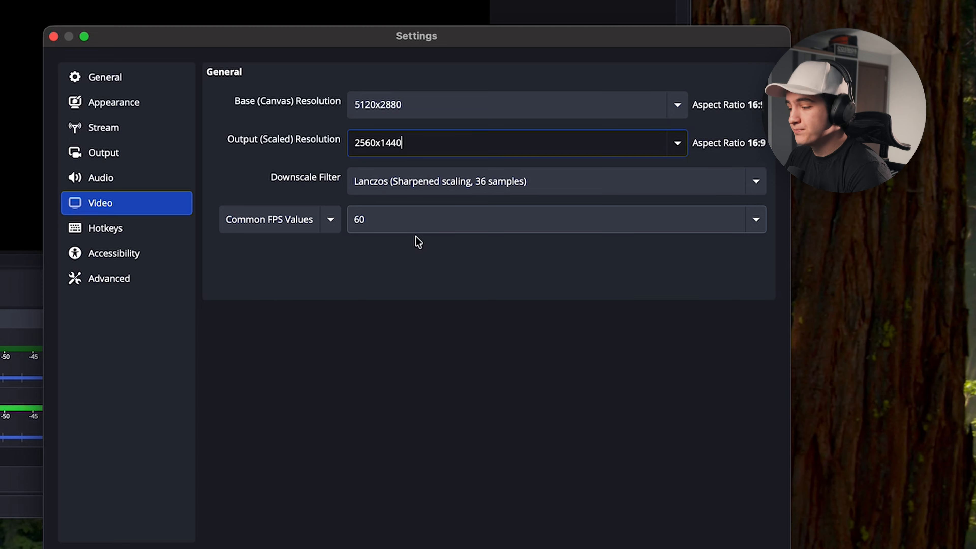
- Keep the Common FPS Values frame rate at 60 in the video settings
{"action": "left_click", "coordinate": [397, 231]}
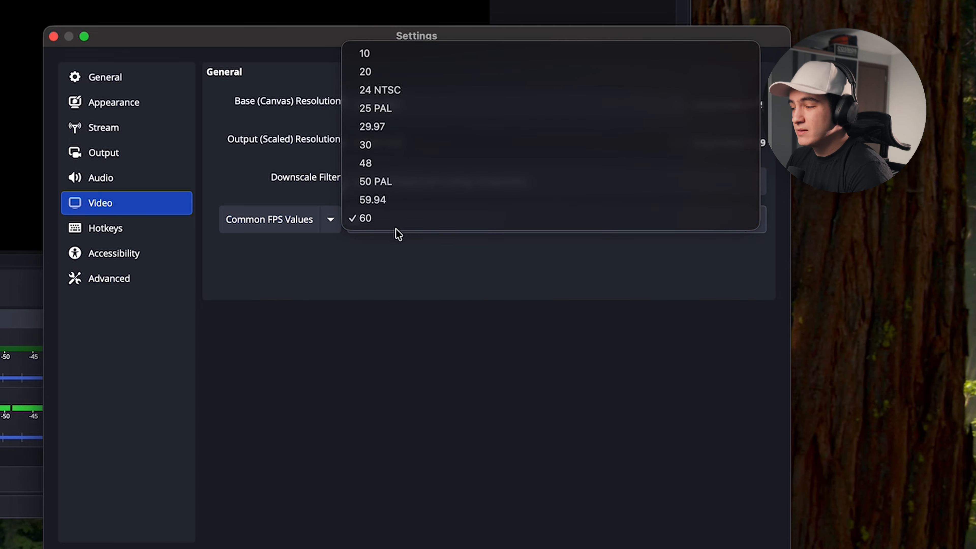
{"action": "left_click", "coordinate": [395, 145]}
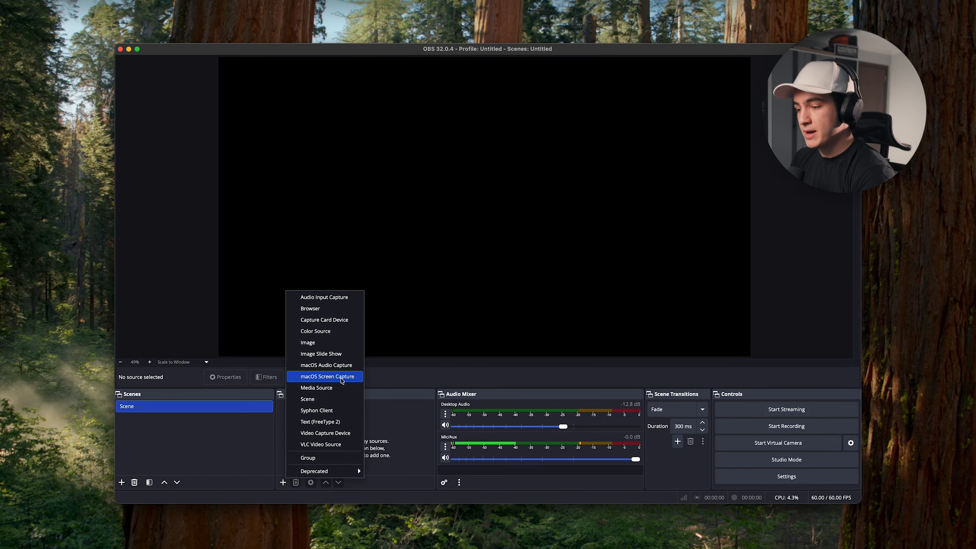
- Add a macOS Screen Capture source named 'Screen'
{"action": "left_click", "coordinate": [342, 377]}
{"action": "type", "text": "Screen"}
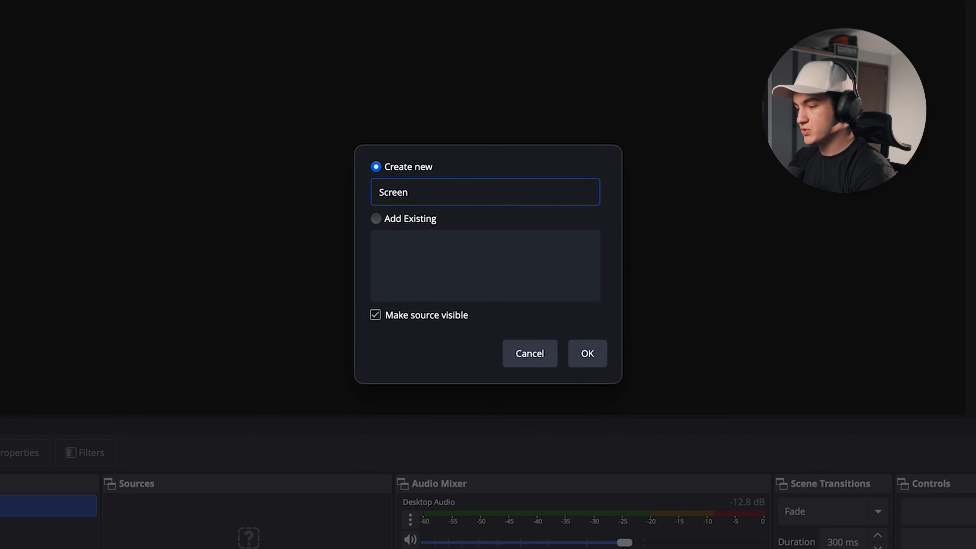
{"action": "key", "text": "Return"}
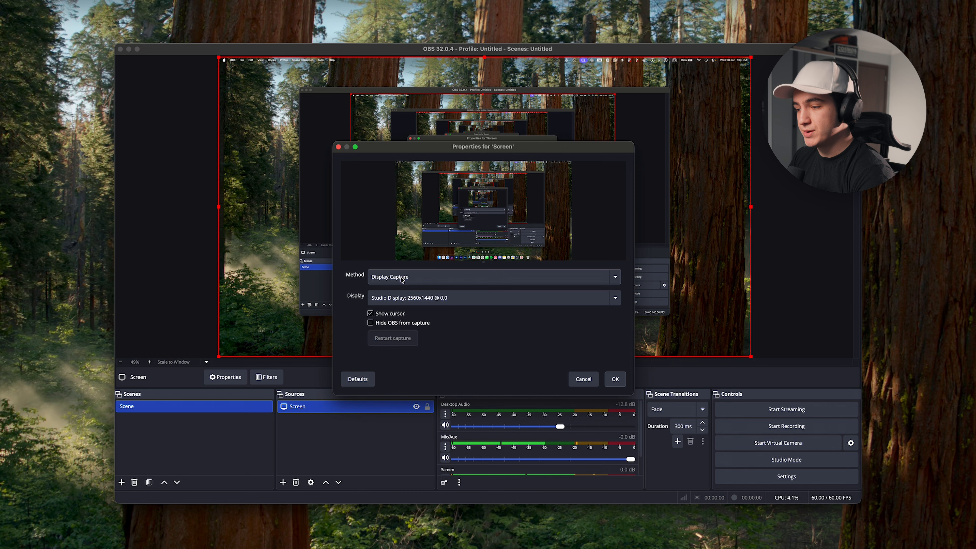
- Switch the Screen source's capture method to window capture and lock it in place
{"action": "left_click", "coordinate": [401, 280]}
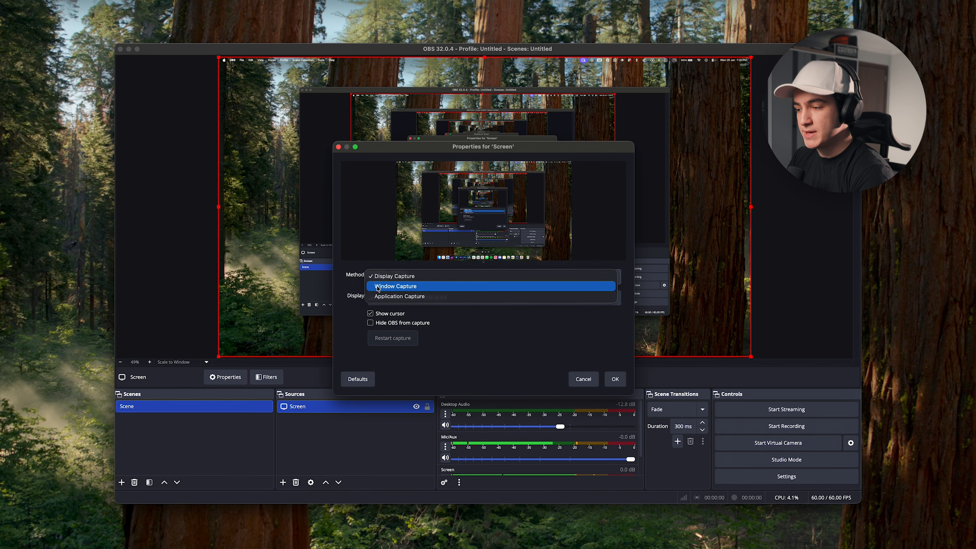
{"action": "left_click", "coordinate": [401, 287]}
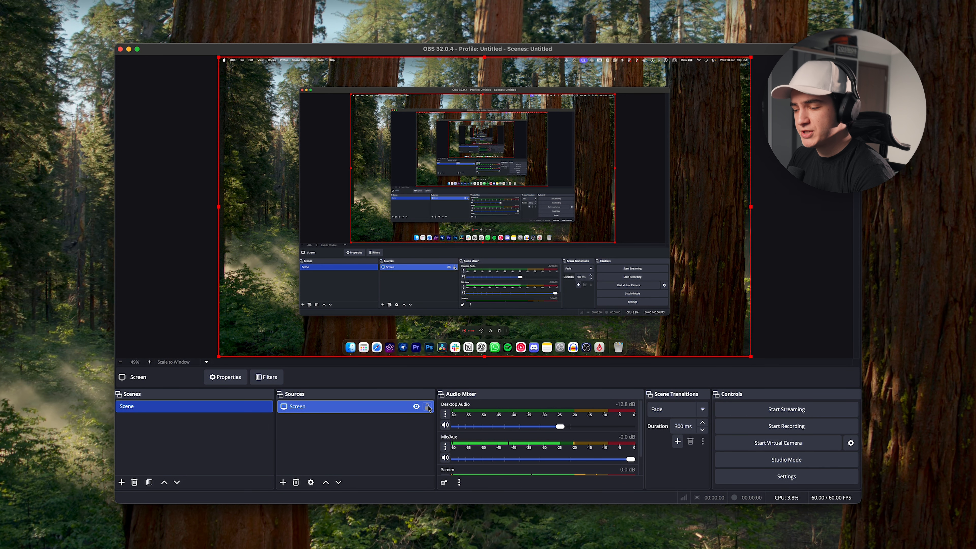
{"action": "left_click", "coordinate": [427, 407]}
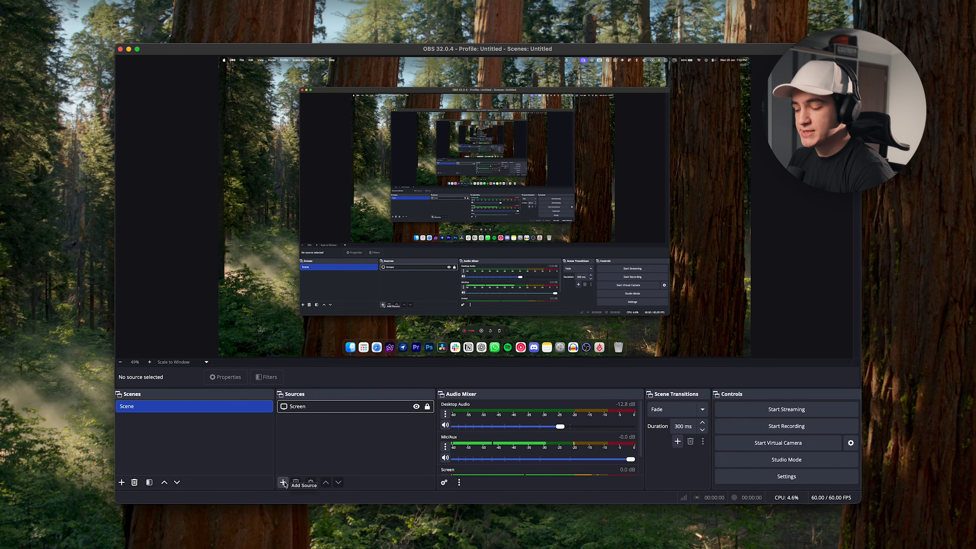
- Add a Video Capture Device source using the Studio Display Camera
{"action": "right_click", "coordinate": [312, 428]}
{"action": "mouse_move", "coordinate": [322, 439]}
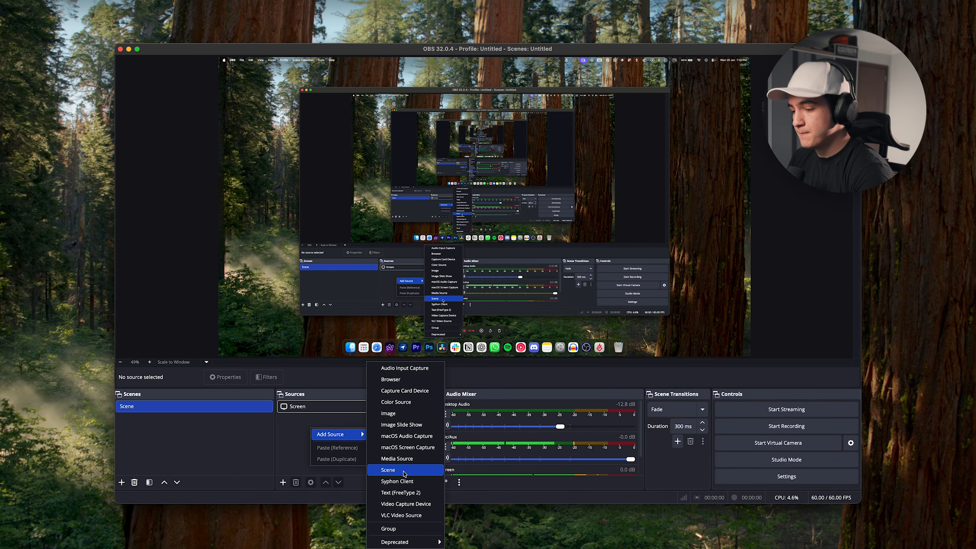
{"action": "left_click", "coordinate": [442, 501]}
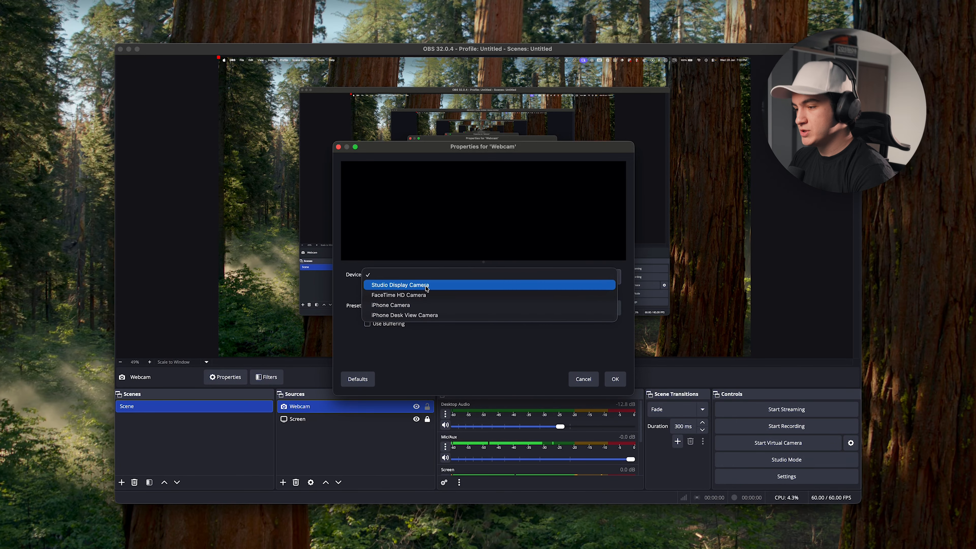
{"action": "left_click", "coordinate": [427, 286]}
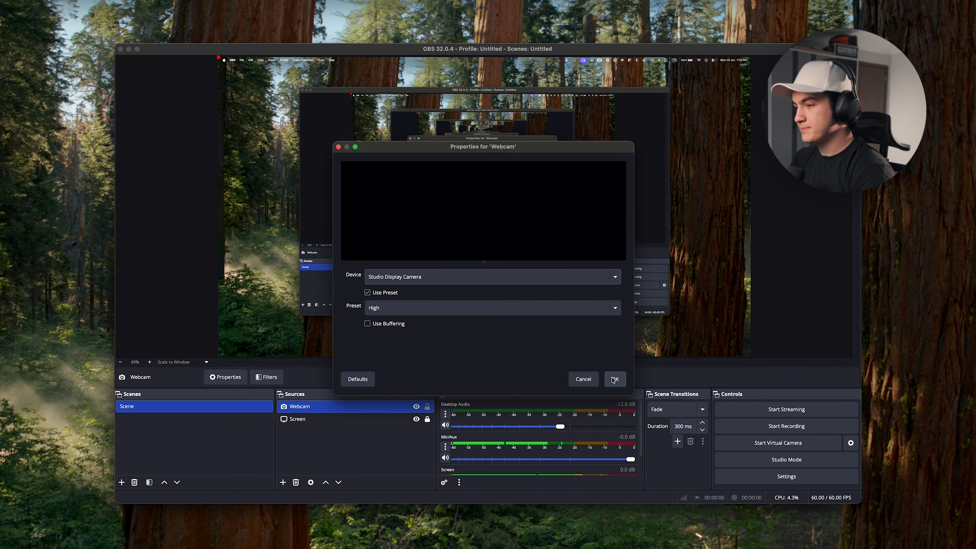
{"action": "left_click", "coordinate": [615, 379]}
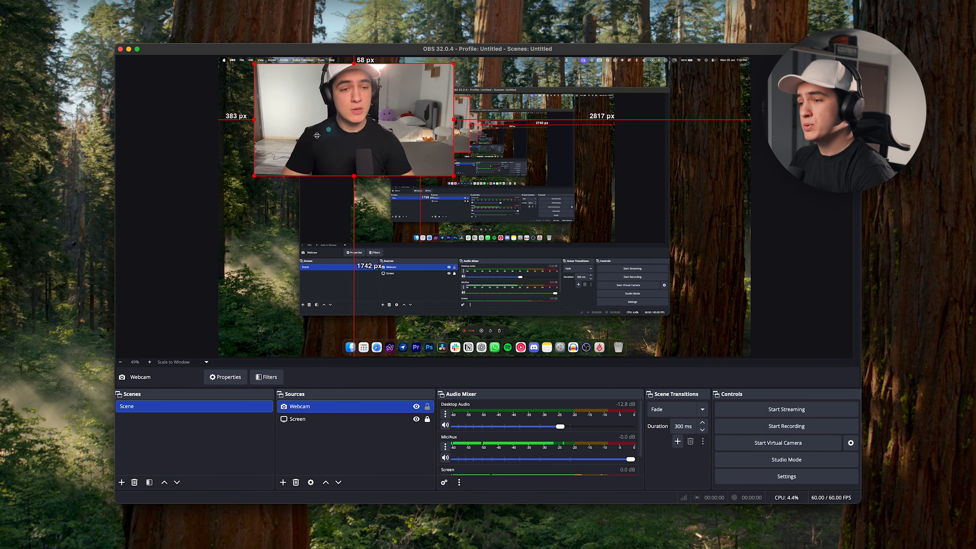
- Shrink the webcam to a small box, crop its sides, and keep the screen capture full-size
{"action": "left_click_drag", "start_coordinate": [418, 169], "coordinate": [313, 104]}
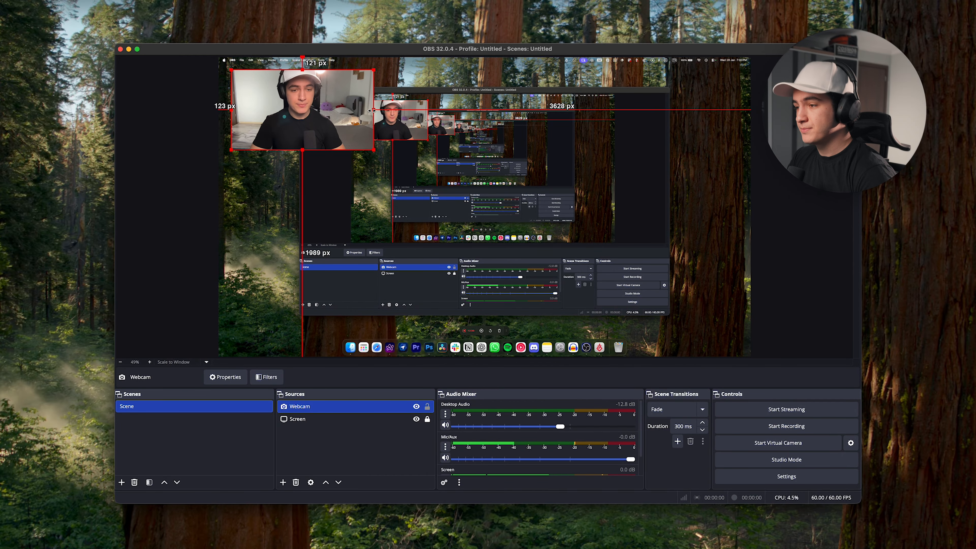
{"action": "left_click_drag", "start_coordinate": [371, 111], "coordinate": [344, 109]}
{"action": "left_click_drag", "start_coordinate": [231, 110], "coordinate": [244, 111]}
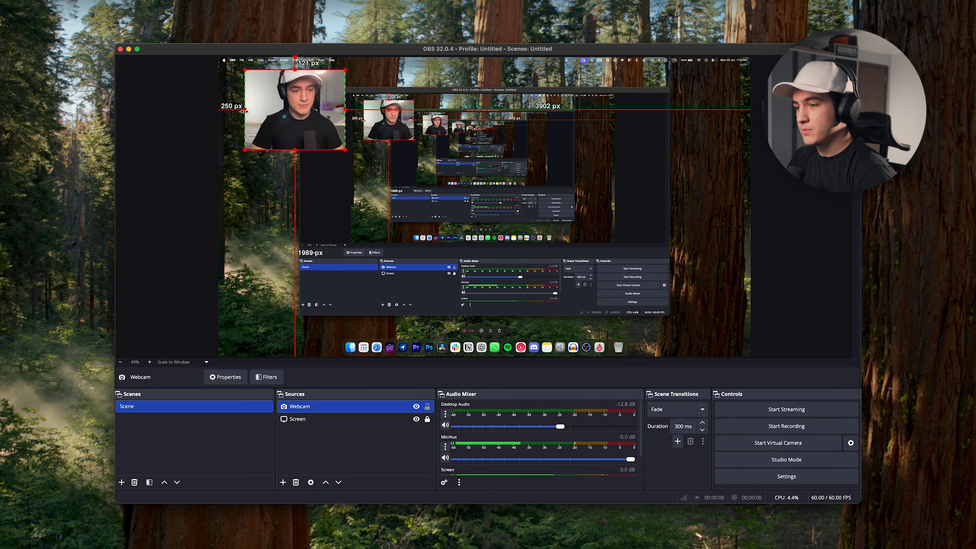
{"action": "left_click", "coordinate": [346, 419]}
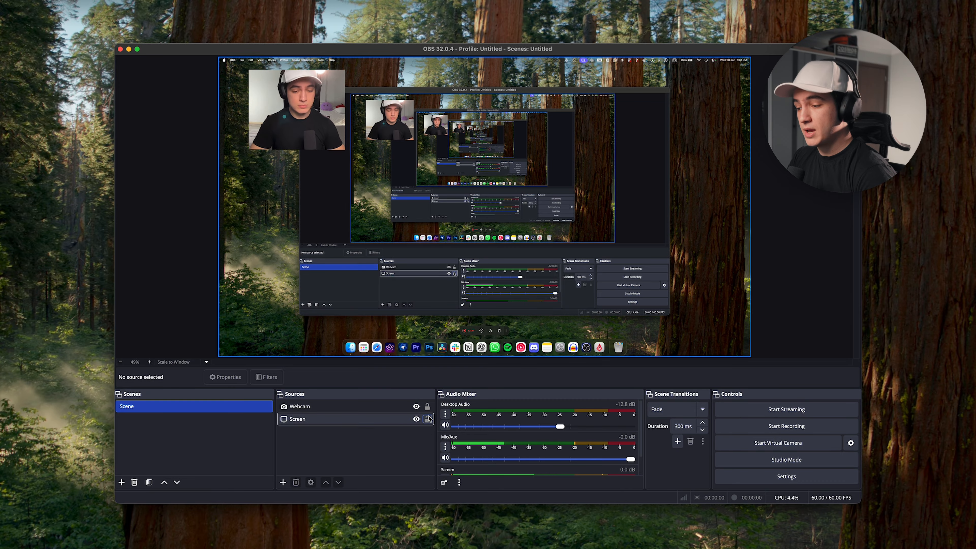
{"action": "mouse_move", "coordinate": [748, 360]}
{"action": "left_mouse_down"}
{"action": "mouse_move", "coordinate": [671, 324]}
{"action": "mouse_move", "coordinate": [566, 295]}
{"action": "mouse_move", "coordinate": [751, 356]}
{"action": "left_mouse_up"}
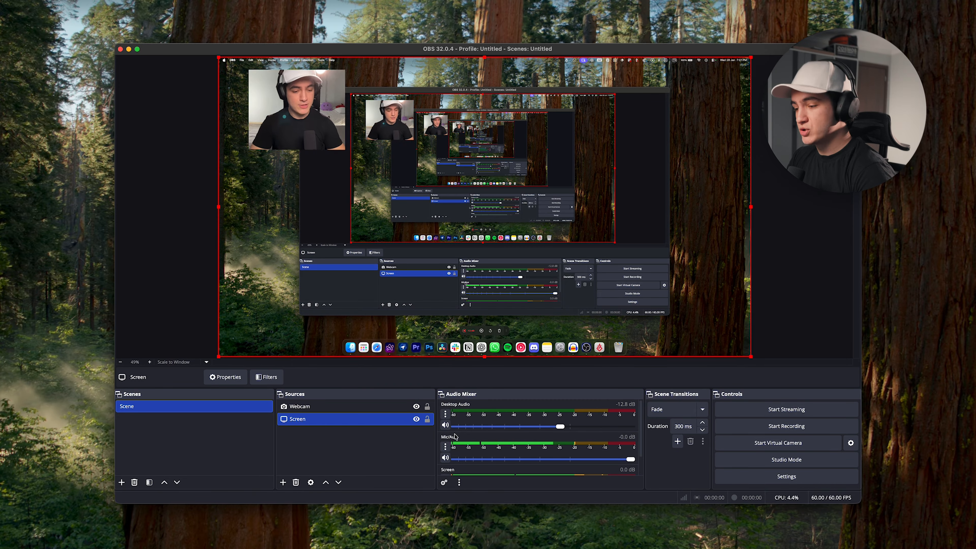
{"action": "left_click", "coordinate": [271, 123]}
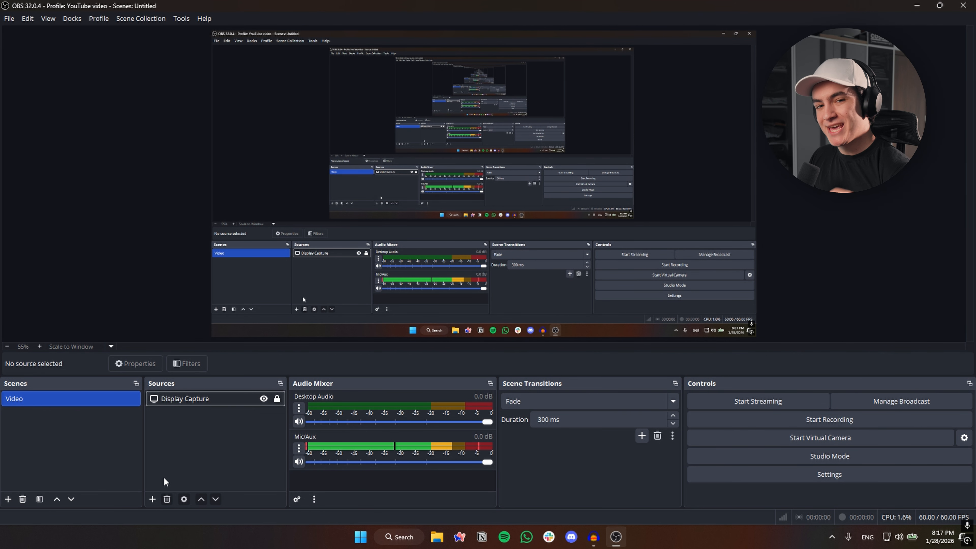
- Add a Game Capture source to the Video scene without picking a window
{"action": "left_click", "coordinate": [155, 496]}
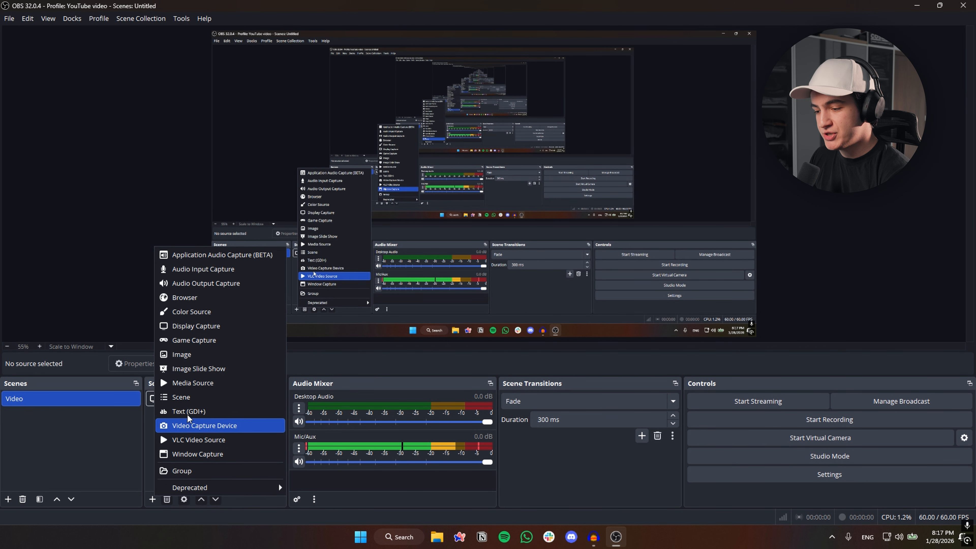
{"action": "left_click", "coordinate": [202, 340]}
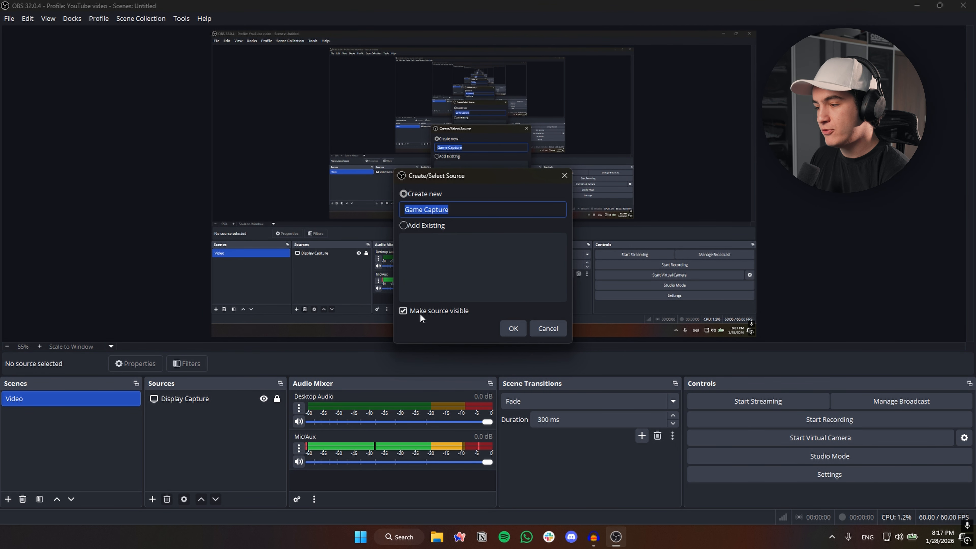
{"action": "left_click", "coordinate": [515, 329]}
{"action": "left_click", "coordinate": [416, 292]}
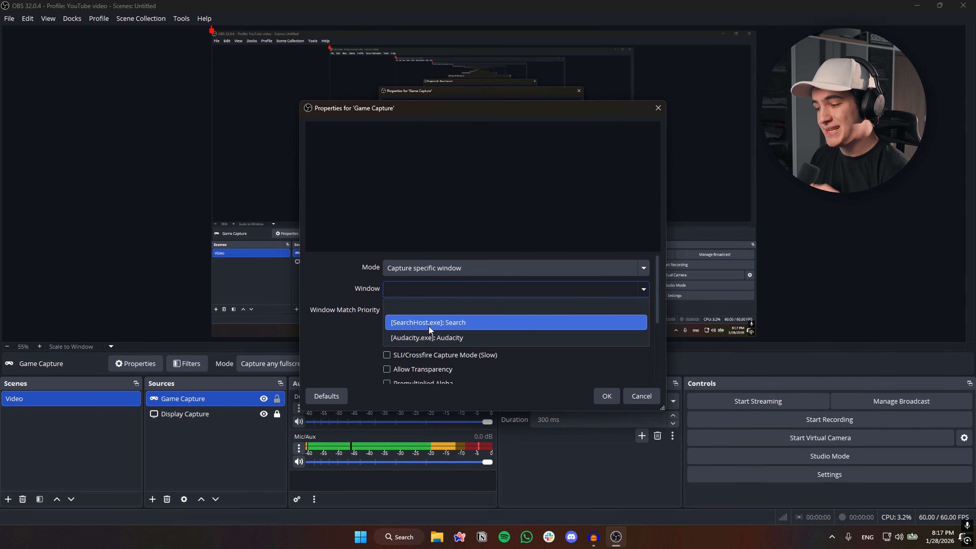
{"action": "left_click", "coordinate": [337, 289]}
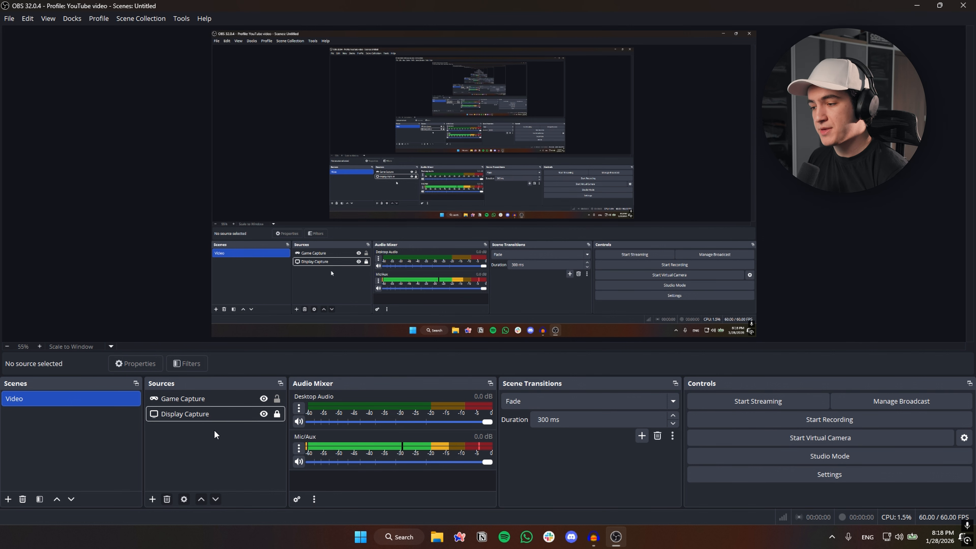
- Delete the Display Capture source from the Video scene
{"action": "left_click", "coordinate": [226, 413]}
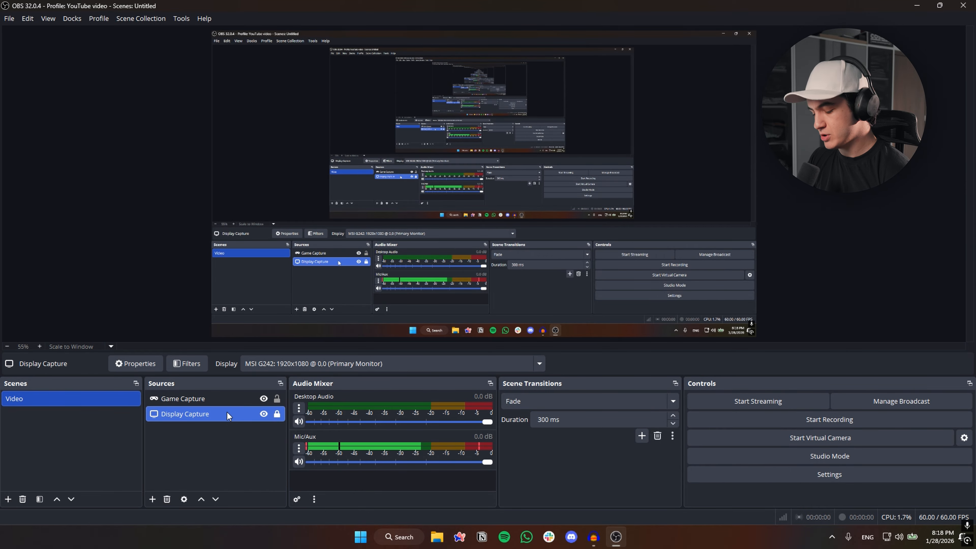
{"action": "key", "text": "Delete"}
{"action": "left_click", "coordinate": [532, 275]}
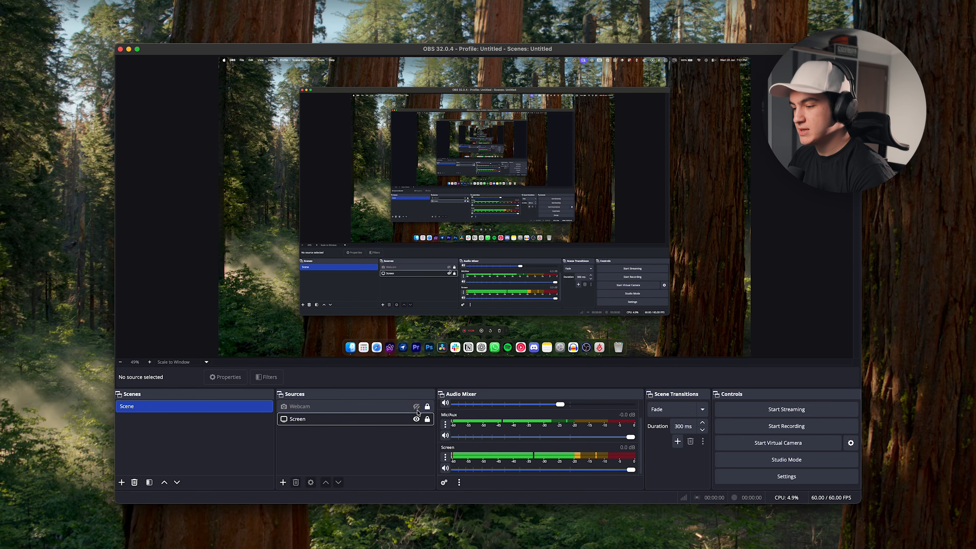
- Make the Webcam source visible again and create a new scene, Scene 2
{"action": "left_click", "coordinate": [417, 407]}
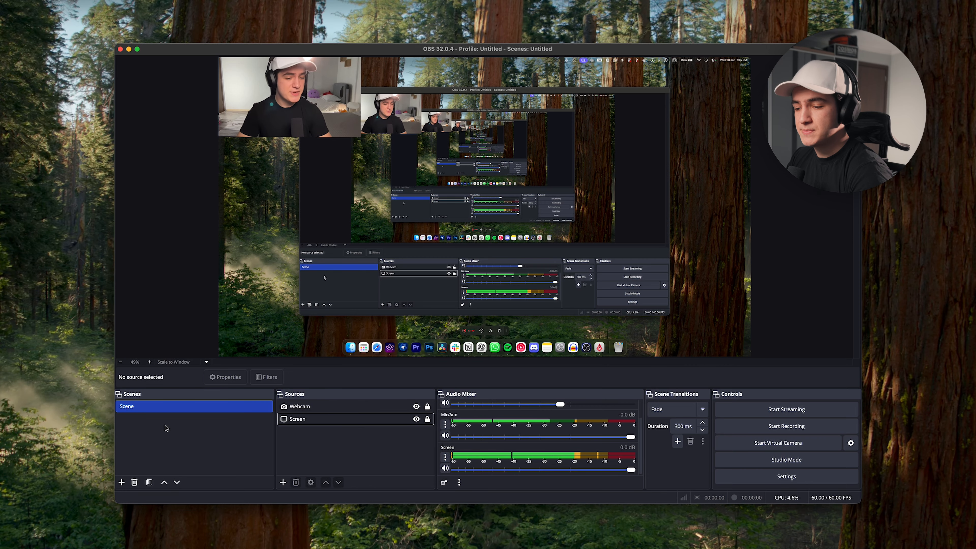
{"action": "right_click", "coordinate": [146, 432]}
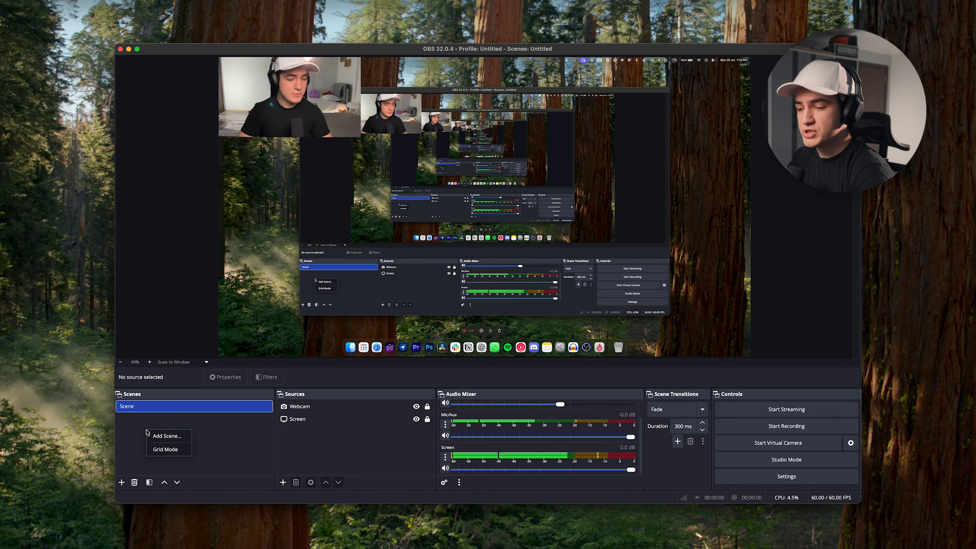
{"action": "left_click", "coordinate": [166, 436]}
{"action": "key", "text": "Return"}
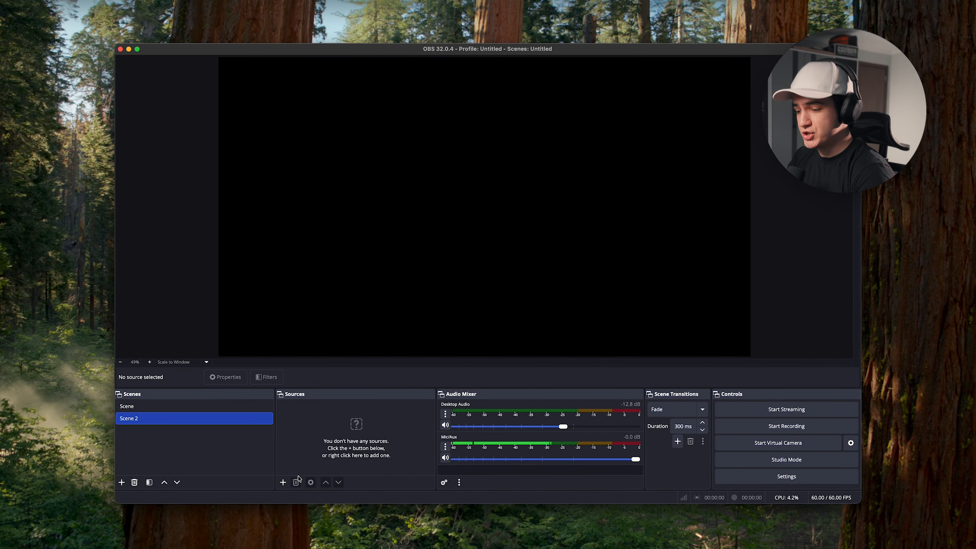
- Add the existing Webcam source to Scene 2 and lock it
{"action": "left_click", "coordinate": [284, 482]}
{"action": "left_click", "coordinate": [337, 434]}
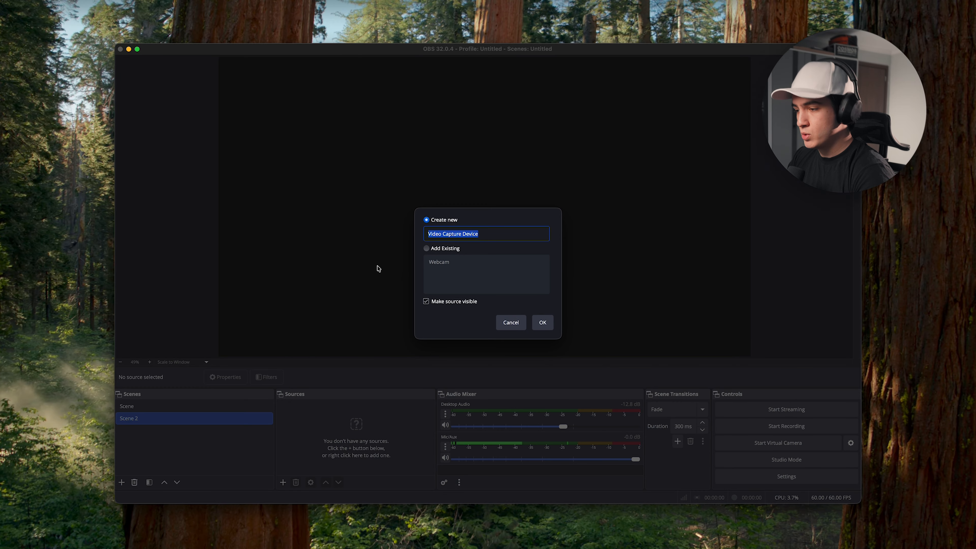
{"action": "left_click", "coordinate": [452, 248]}
{"action": "left_click", "coordinate": [542, 323]}
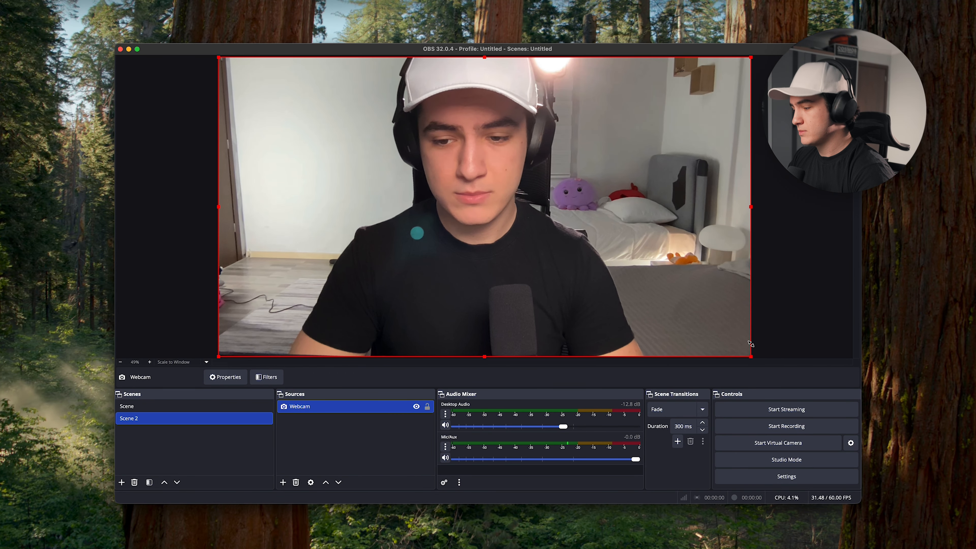
{"action": "left_click", "coordinate": [427, 406]}
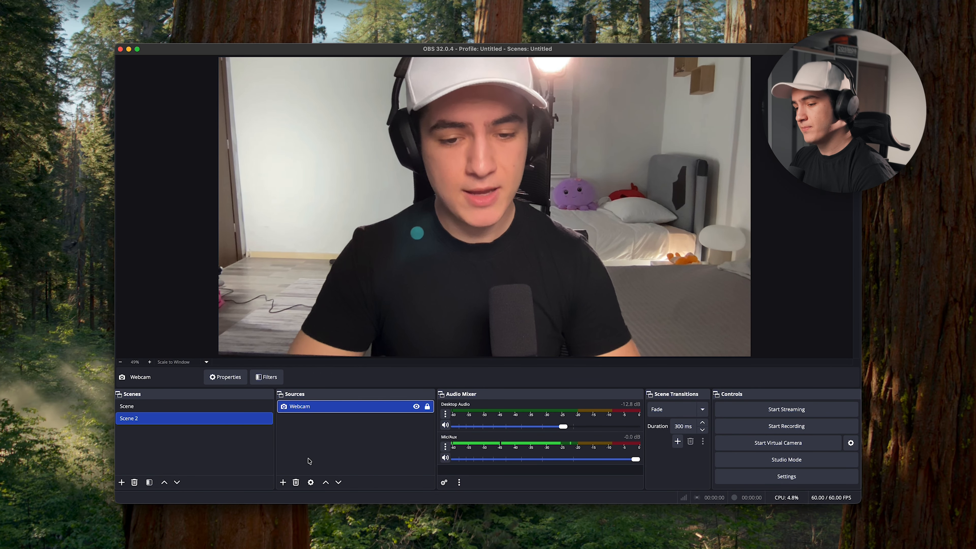
- Test the fade between Scene and Scene 2, then change the transition to Cut
{"action": "left_click", "coordinate": [190, 406]}
{"action": "left_click", "coordinate": [186, 418]}
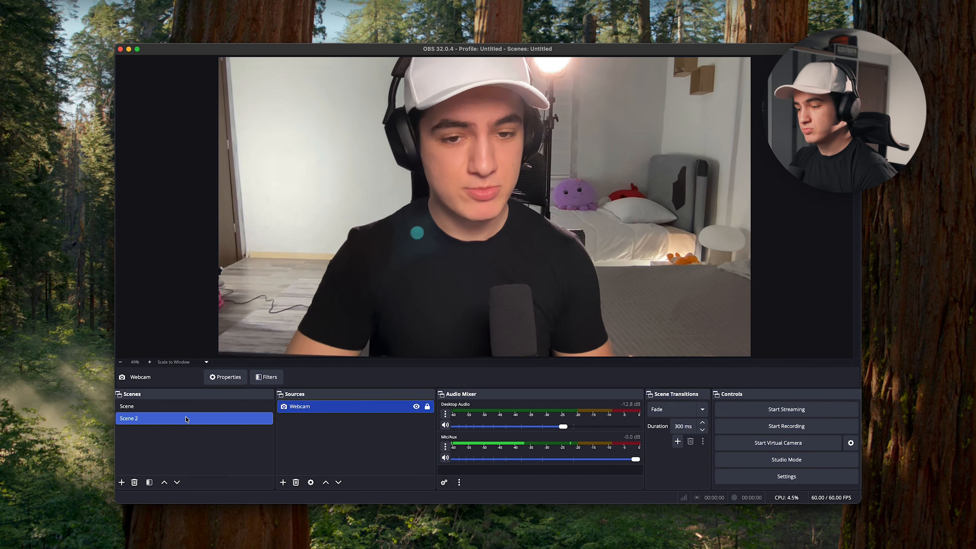
{"action": "left_click", "coordinate": [189, 407]}
{"action": "left_click", "coordinate": [190, 419]}
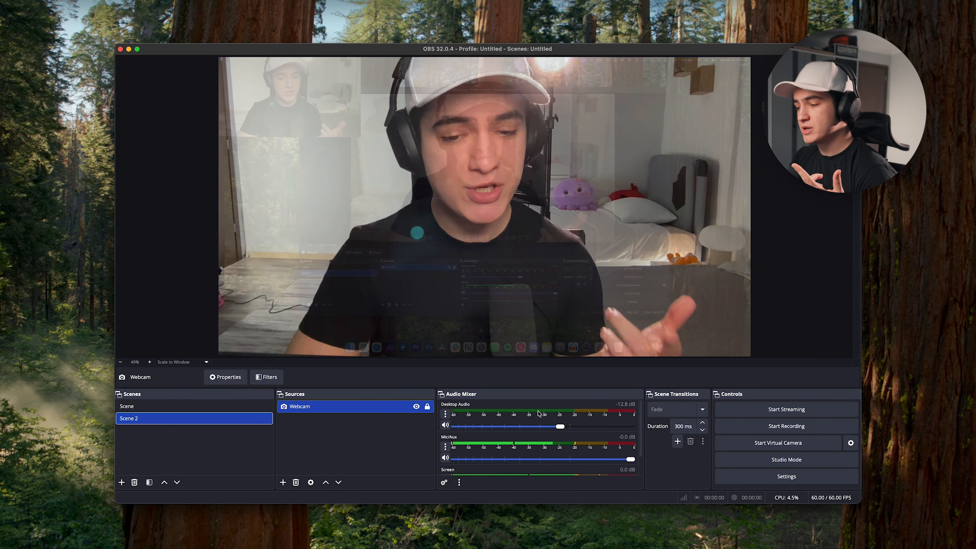
{"action": "left_click", "coordinate": [667, 409]}
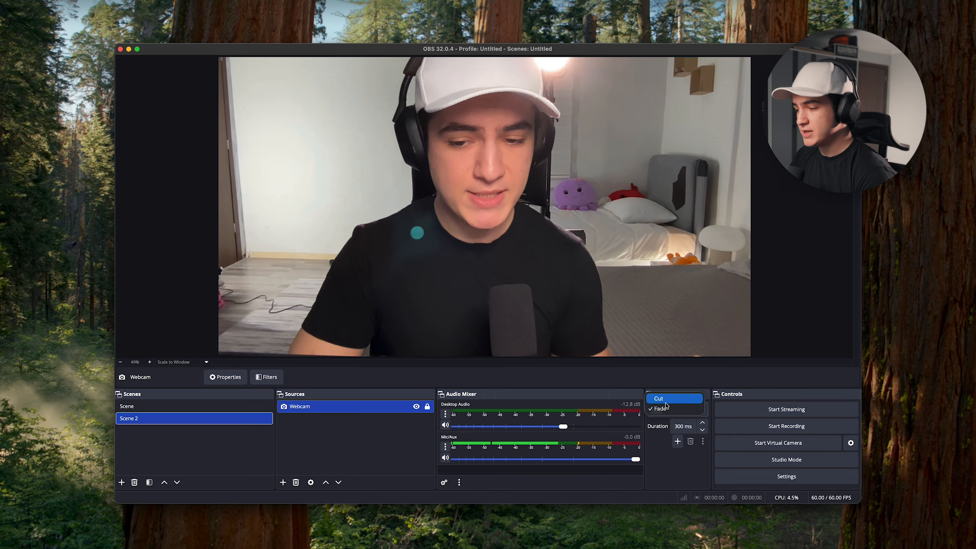
{"action": "left_click", "coordinate": [665, 399]}
{"action": "left_click", "coordinate": [238, 406]}
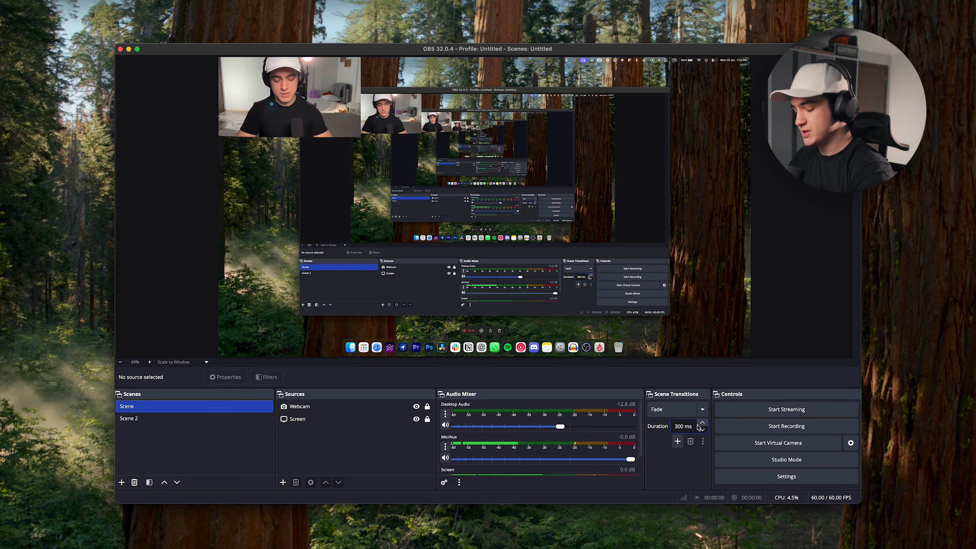
- Flip between Scene and Scene 2, ending on Scene with the Screen source selected
{"action": "left_click", "coordinate": [240, 419]}
{"action": "left_click", "coordinate": [236, 409]}
{"action": "left_click", "coordinate": [238, 419]}
{"action": "left_click", "coordinate": [237, 407]}
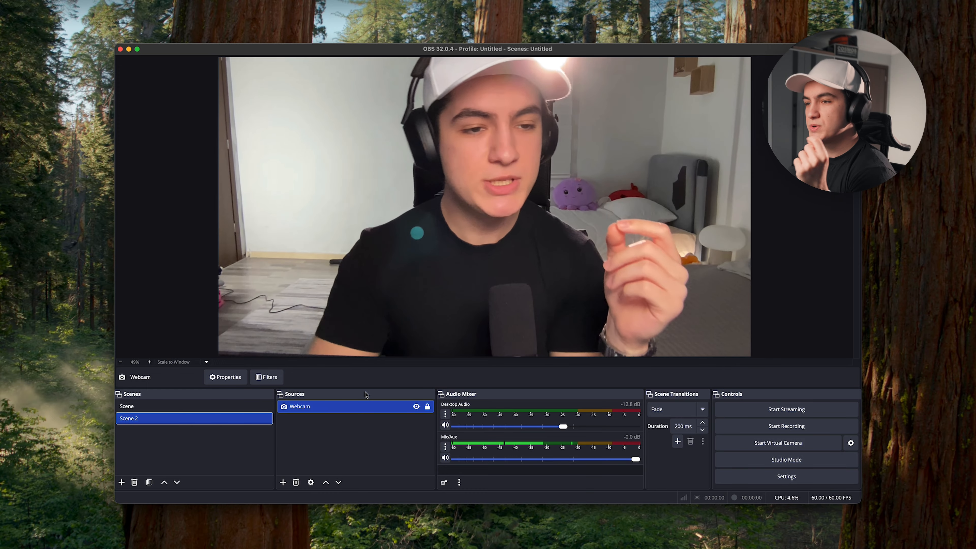
{"action": "left_click", "coordinate": [204, 405]}
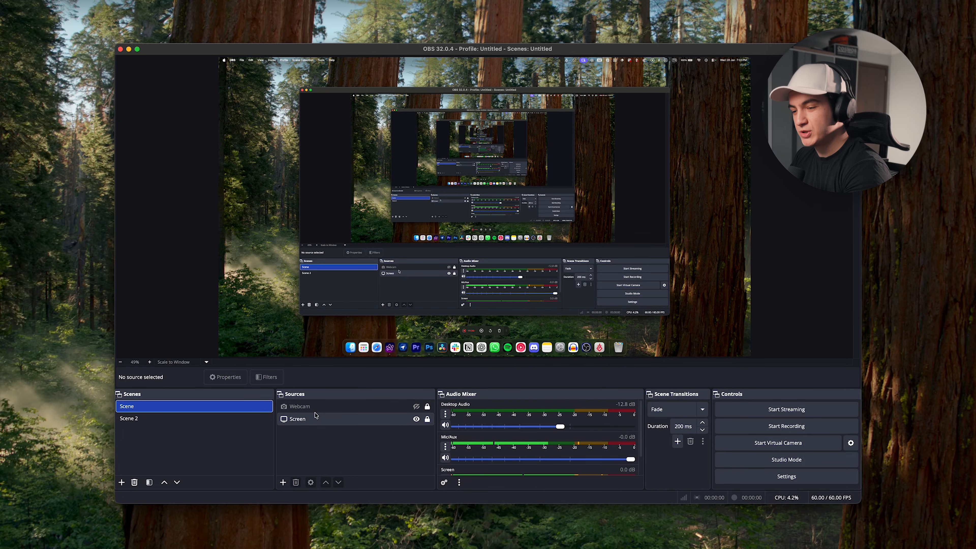
{"action": "left_click", "coordinate": [334, 421]}
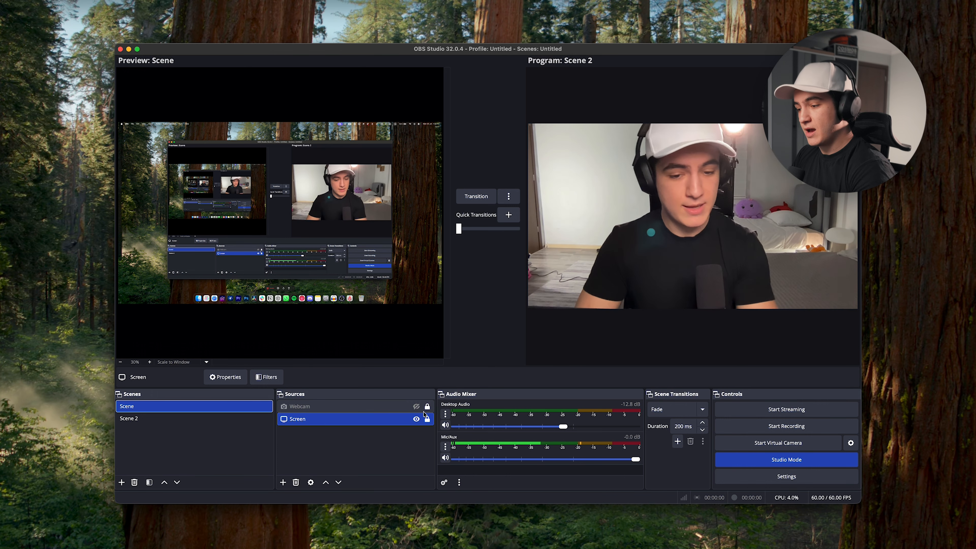
- Unhide the Webcam, place it bottom-right over the screen capture, and send Scene to program
{"action": "left_click", "coordinate": [416, 406]}
{"action": "left_click", "coordinate": [164, 154]}
{"action": "left_click_drag", "start_coordinate": [164, 154], "coordinate": [402, 287]}
{"action": "left_click", "coordinate": [280, 214]}
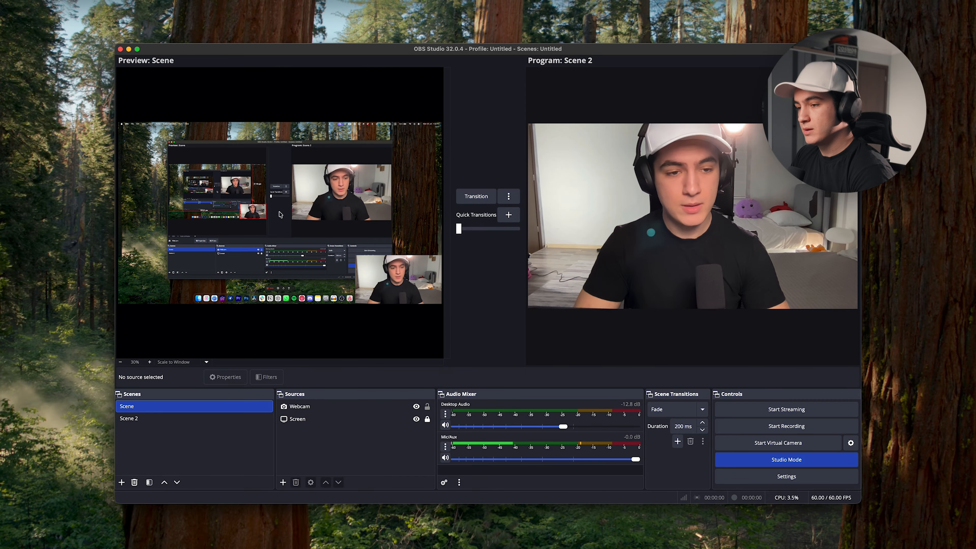
{"action": "left_click", "coordinate": [369, 419]}
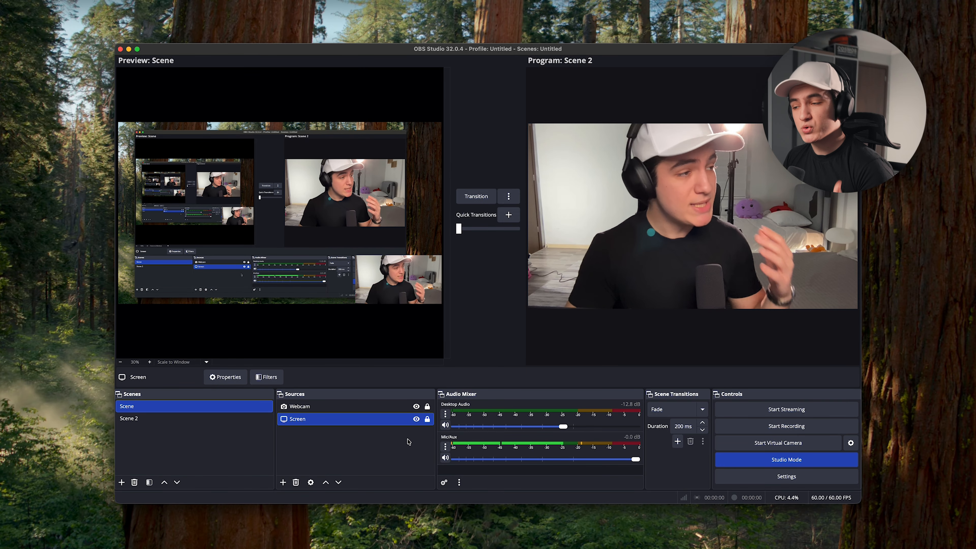
{"action": "left_click", "coordinate": [478, 198]}
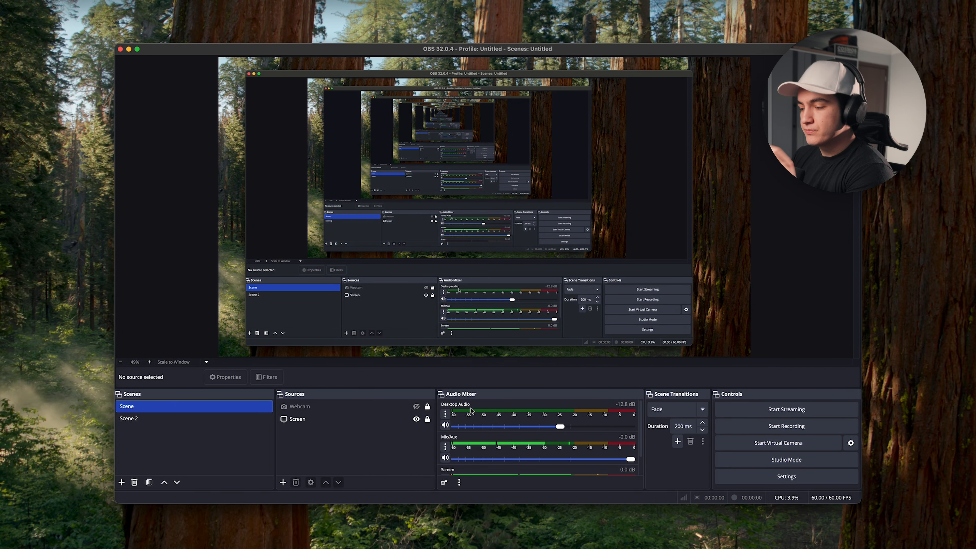
- Drag the Screen source's mixer volume fully down to -inf dB
{"action": "scroll", "coordinate": [474, 421], "scroll_direction": "down", "scroll_amount": 2}
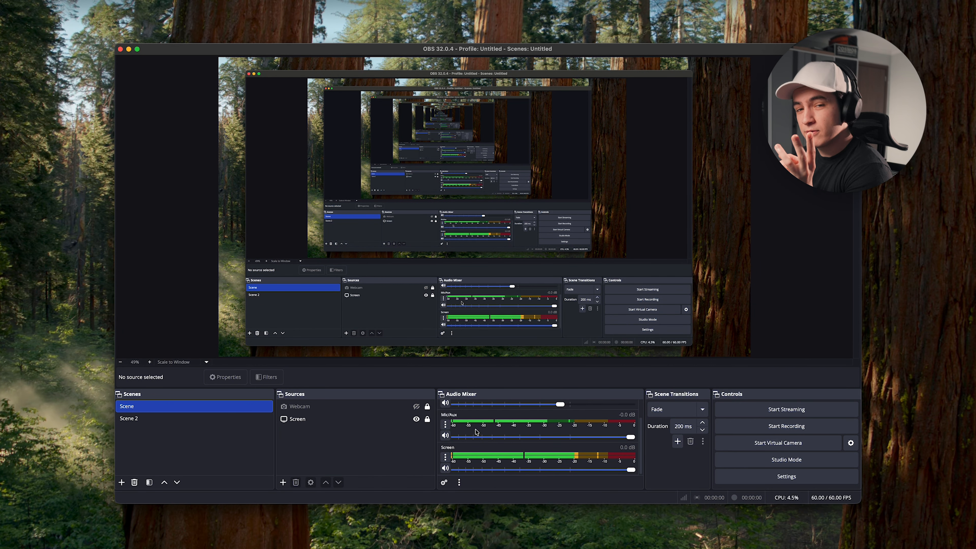
{"action": "left_click", "coordinate": [338, 424]}
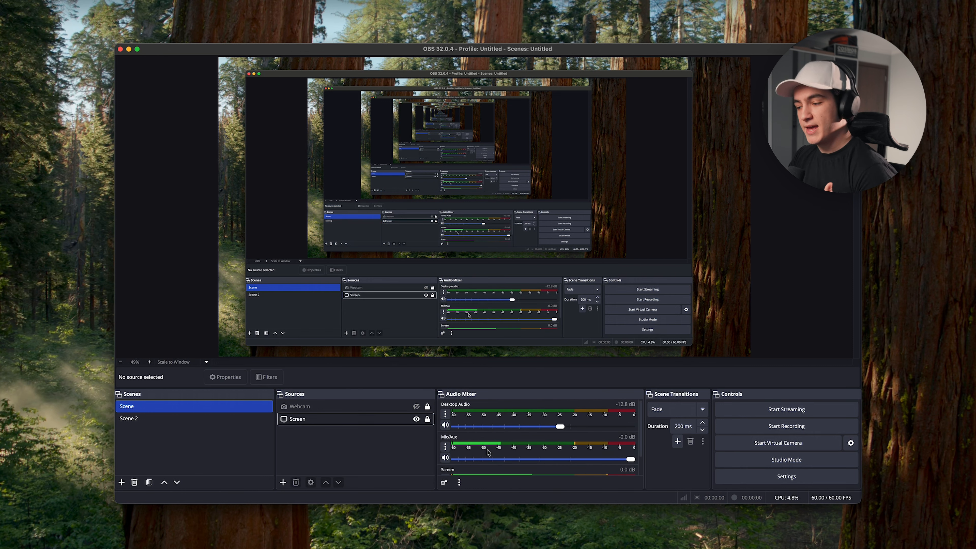
{"action": "scroll", "coordinate": [526, 448], "scroll_direction": "down", "scroll_amount": 2}
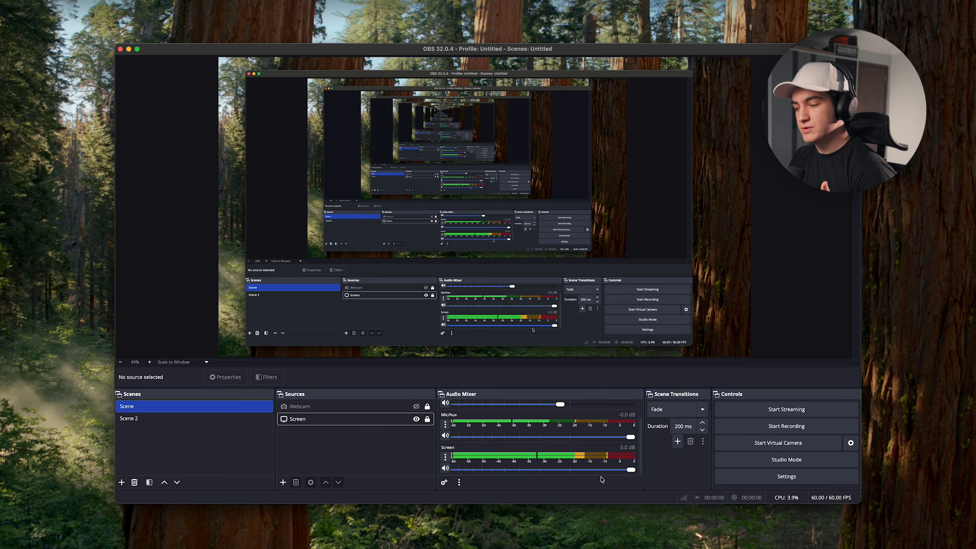
{"action": "left_click_drag", "start_coordinate": [631, 470], "coordinate": [454, 470]}
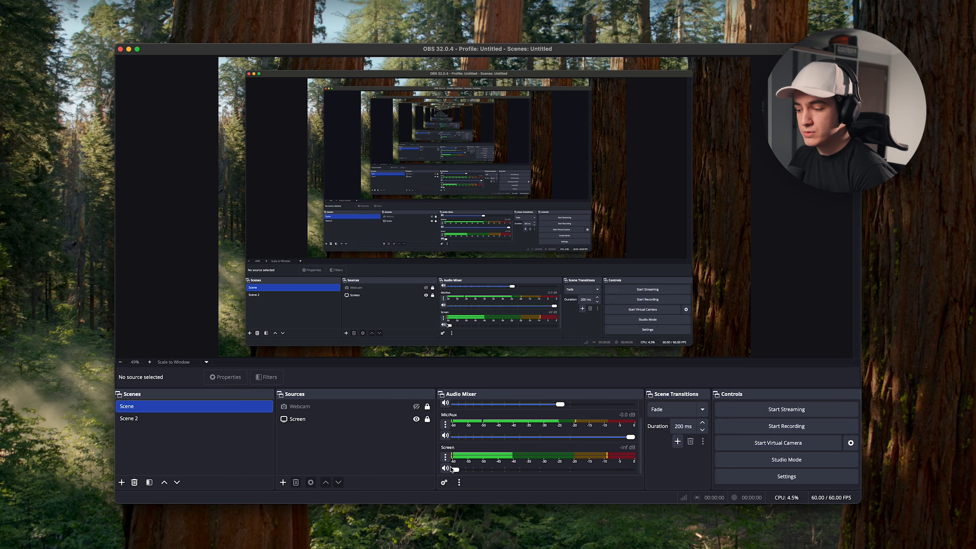
{"action": "scroll", "coordinate": [475, 420], "scroll_direction": "up", "scroll_amount": 2}
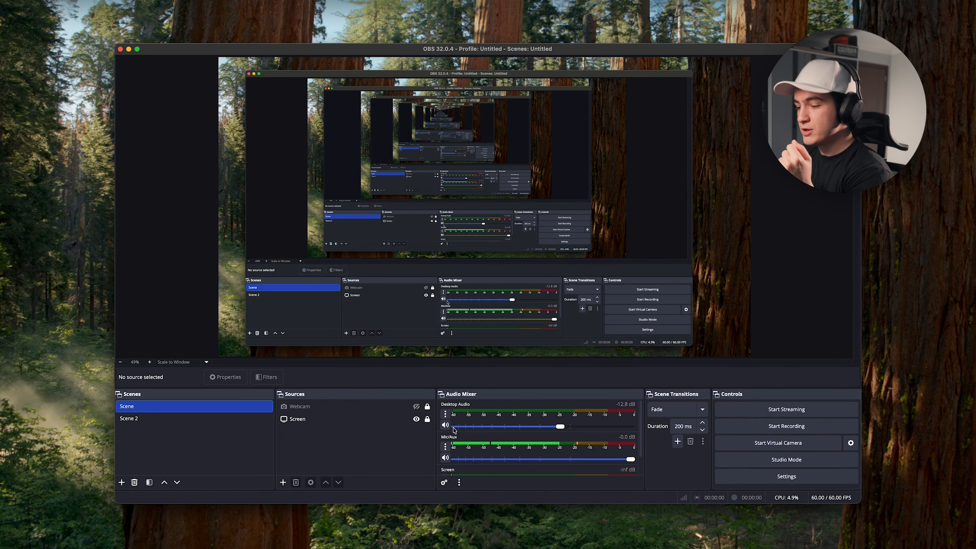
{"action": "left_click", "coordinate": [445, 414]}
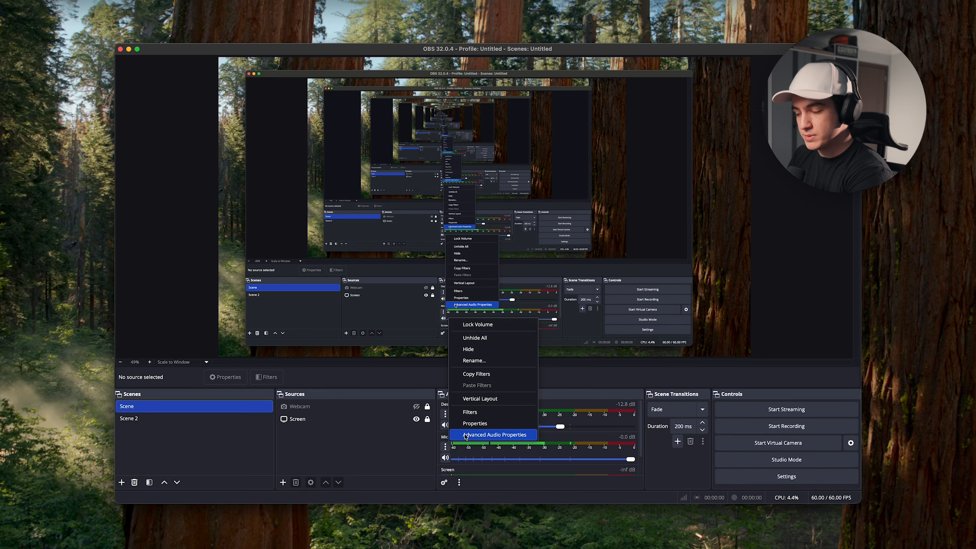
- In Advanced Audio Properties, take Mic/Aux off tracks 2, 3, 4 and 5
{"action": "left_click", "coordinate": [466, 434]}
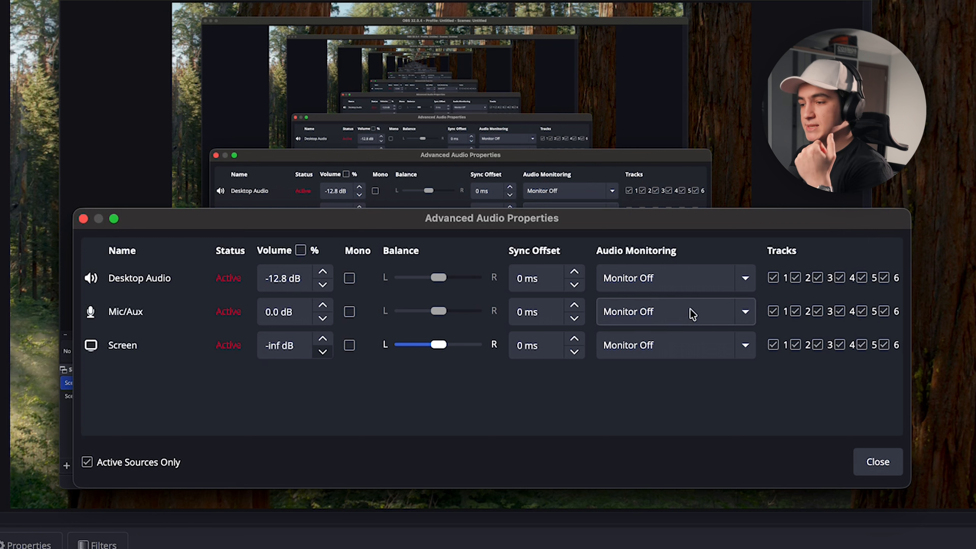
{"action": "left_click", "coordinate": [795, 312]}
{"action": "left_click", "coordinate": [816, 313]}
{"action": "left_click", "coordinate": [838, 312]}
{"action": "left_click", "coordinate": [869, 311]}
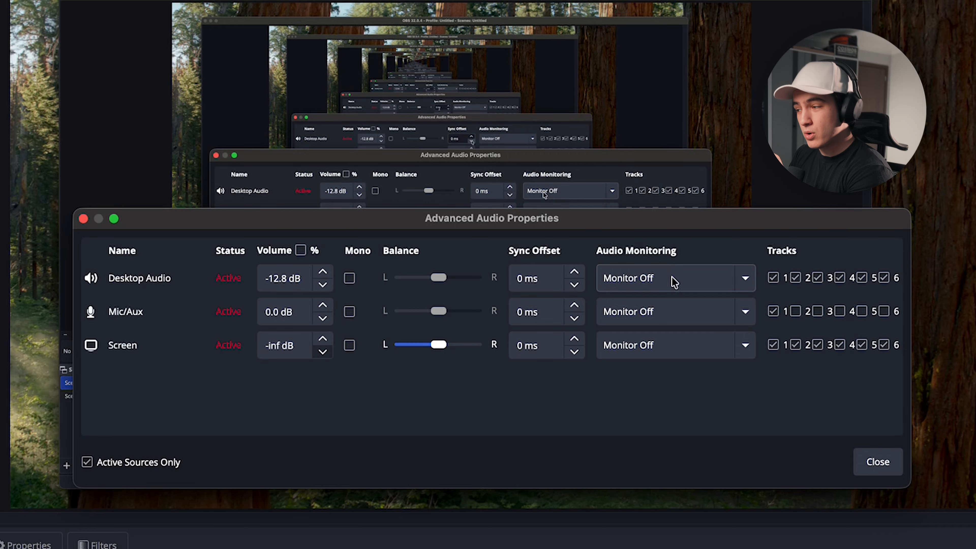
- Limit Desktop Audio to track 2 only and remove Screen audio from tracks 1 and 2
{"action": "left_click", "coordinate": [773, 277]}
{"action": "left_click", "coordinate": [818, 277]}
{"action": "left_click", "coordinate": [839, 278]}
{"action": "left_click", "coordinate": [862, 278]}
{"action": "left_click", "coordinate": [884, 278]}
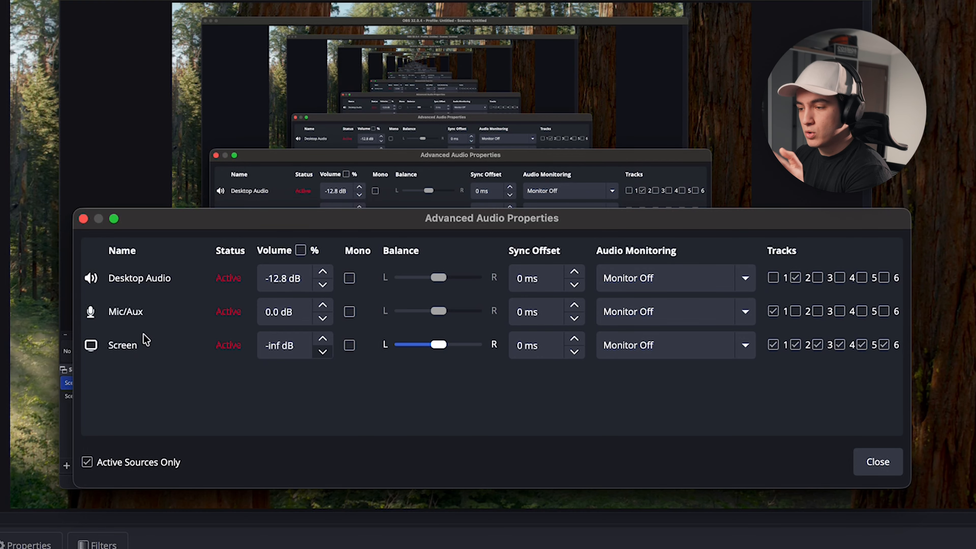
{"action": "left_click", "coordinate": [773, 345]}
{"action": "left_click", "coordinate": [795, 344]}
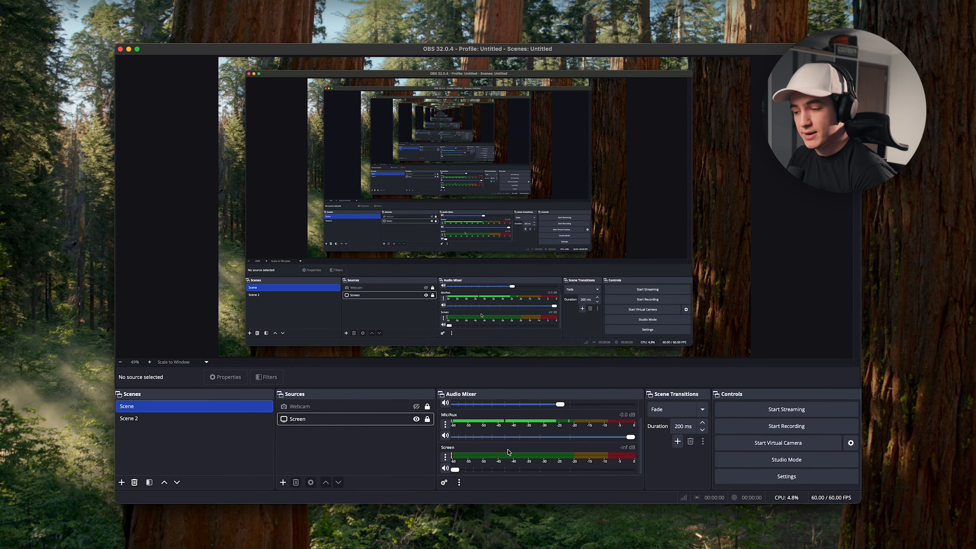
- Add an Audio Input Capture source recording from the WH-1000XM5 device
{"action": "left_click", "coordinate": [283, 482]}
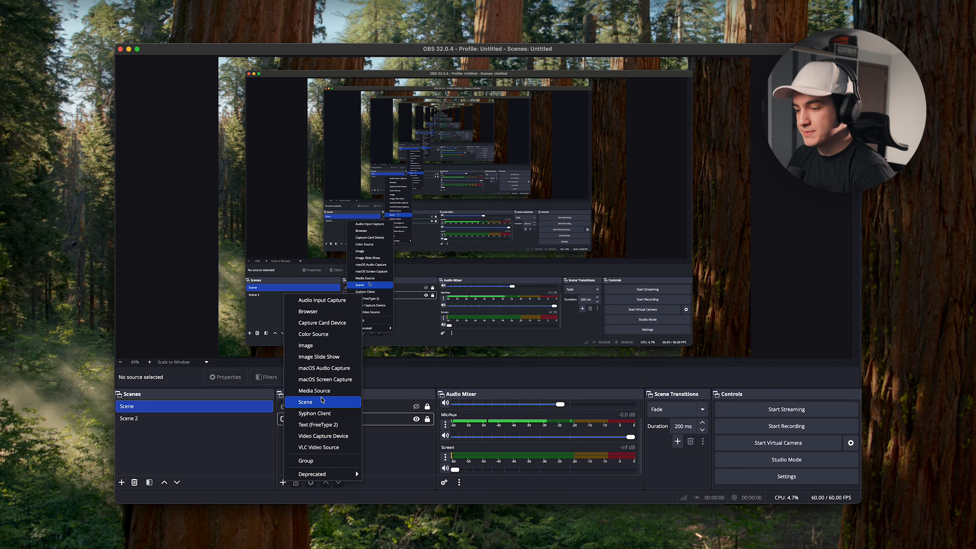
{"action": "left_click", "coordinate": [322, 300]}
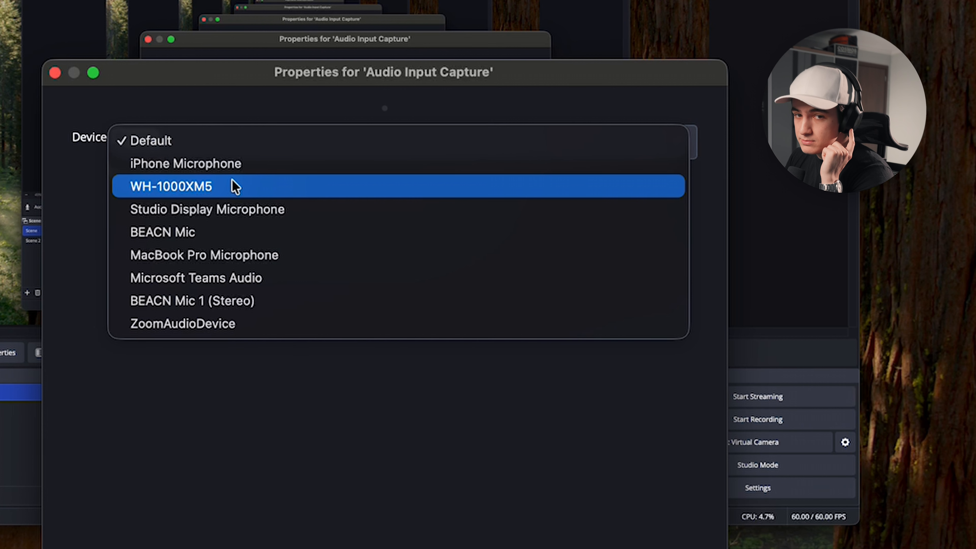
{"action": "left_click", "coordinate": [235, 186]}
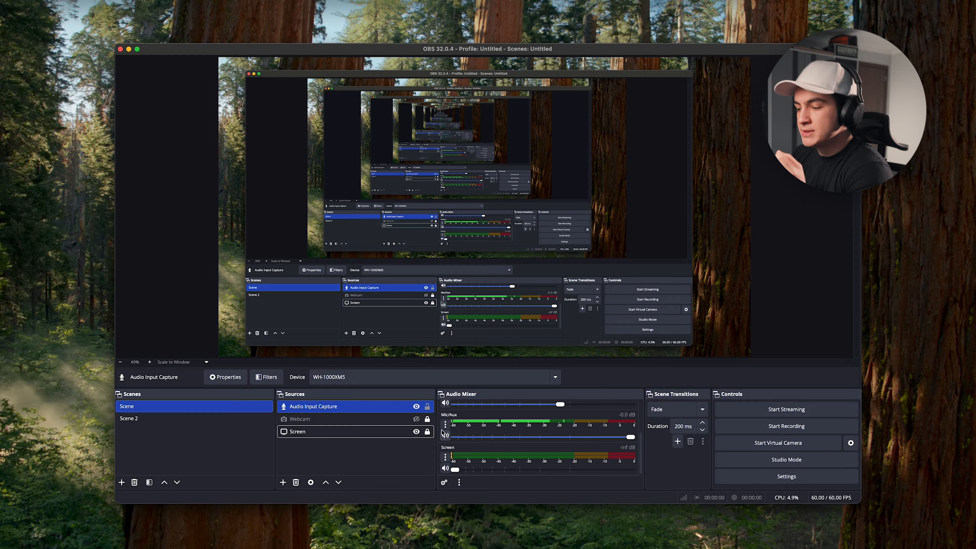
{"action": "left_click", "coordinate": [446, 426]}
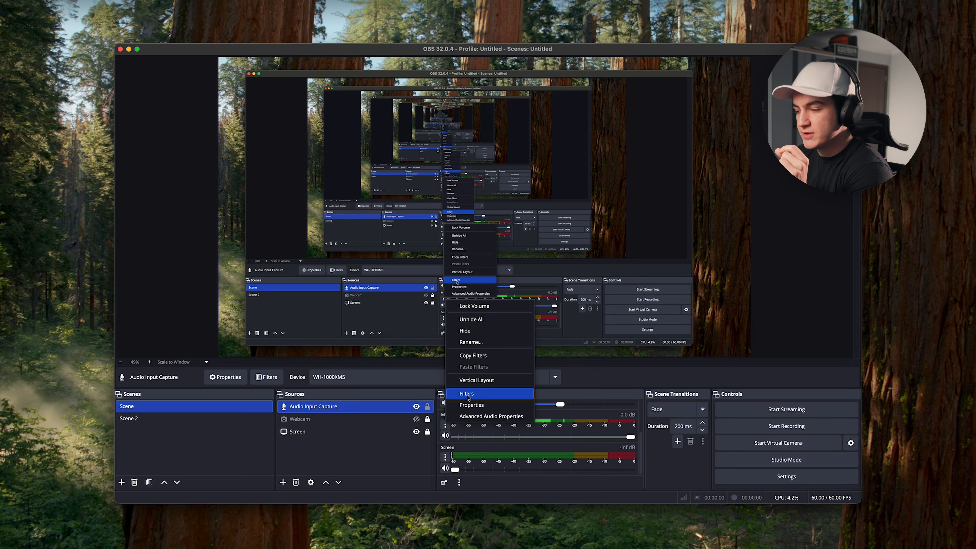
- Add a Speex Noise Suppression filter to Mic/Aux, set to about -31, and enable it
{"action": "left_click", "coordinate": [480, 397]}
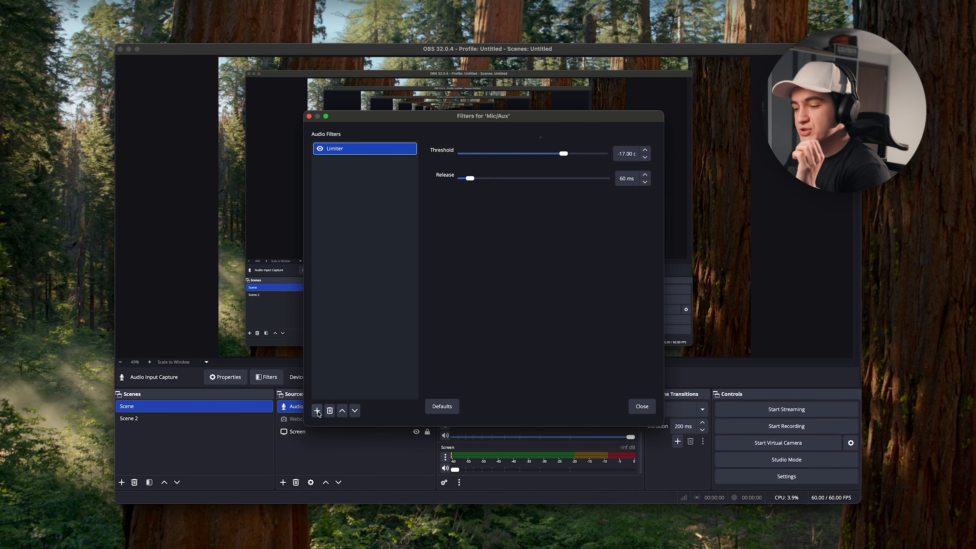
{"action": "left_click", "coordinate": [317, 411]}
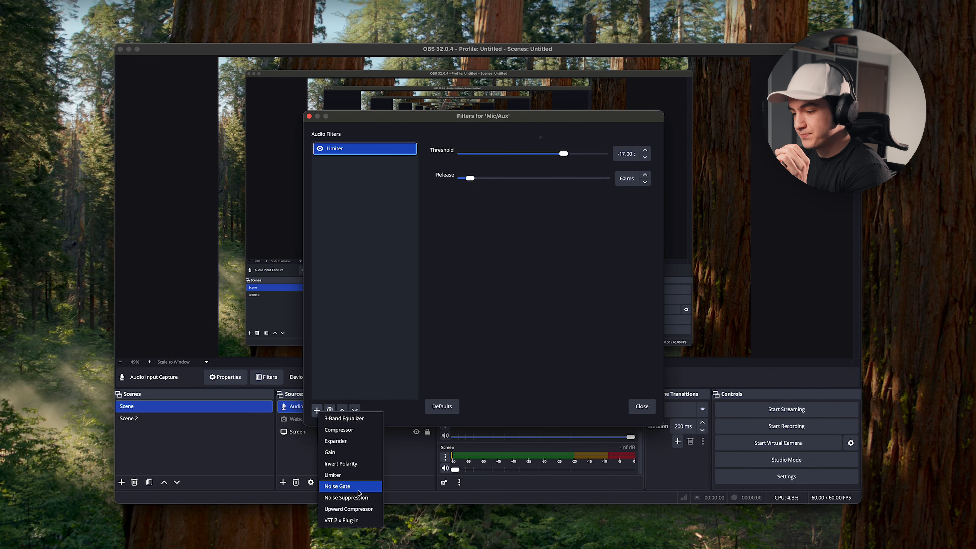
{"action": "left_click", "coordinate": [346, 498]}
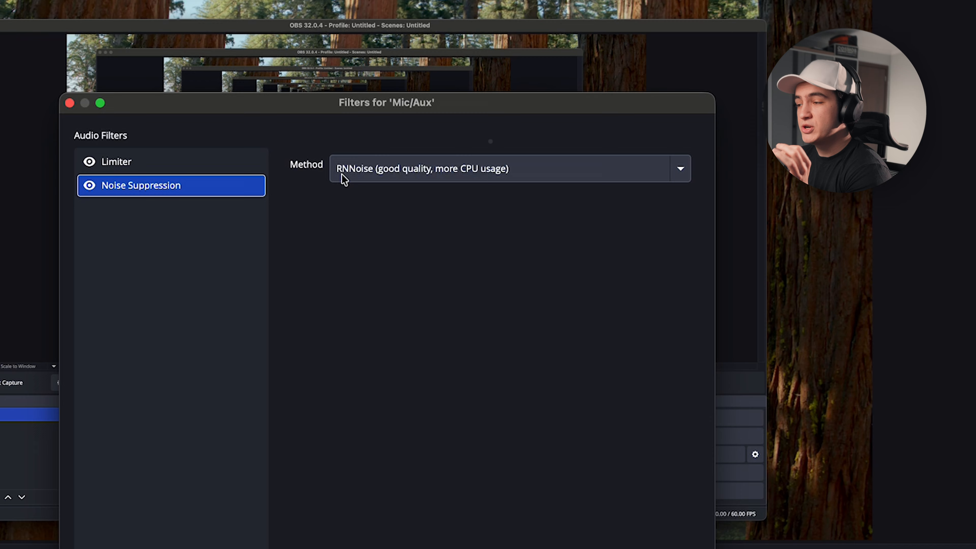
{"action": "left_click", "coordinate": [351, 177]}
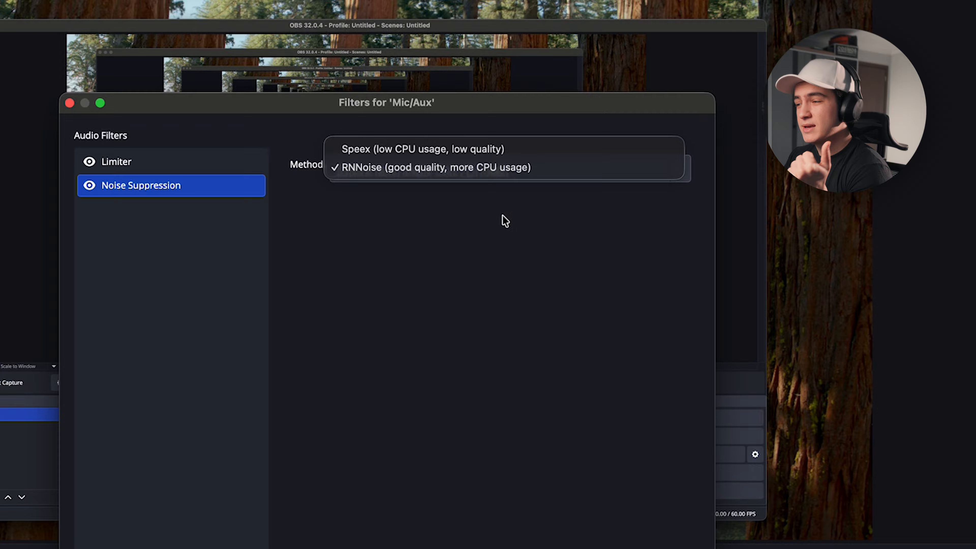
{"action": "left_click", "coordinate": [361, 154]}
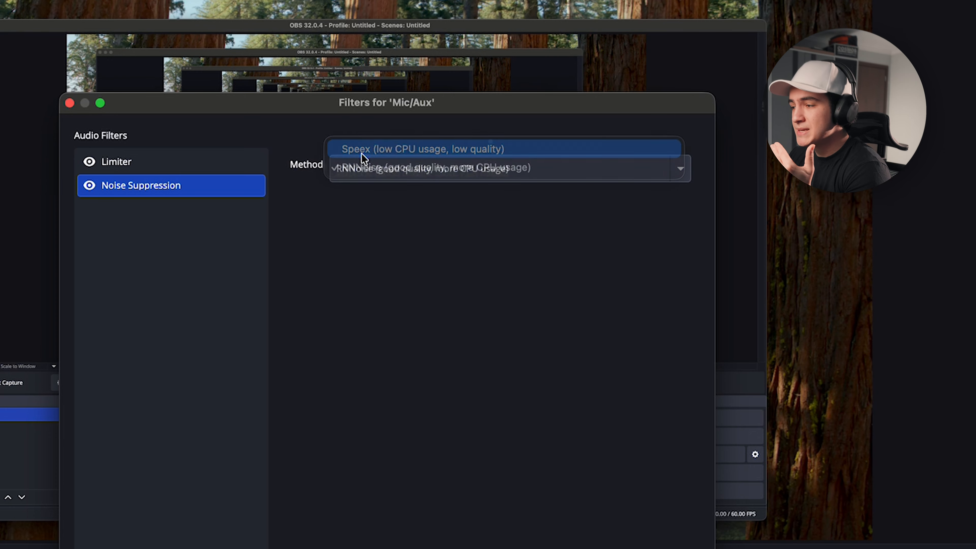
{"action": "left_click_drag", "start_coordinate": [499, 216], "coordinate": [497, 216]}
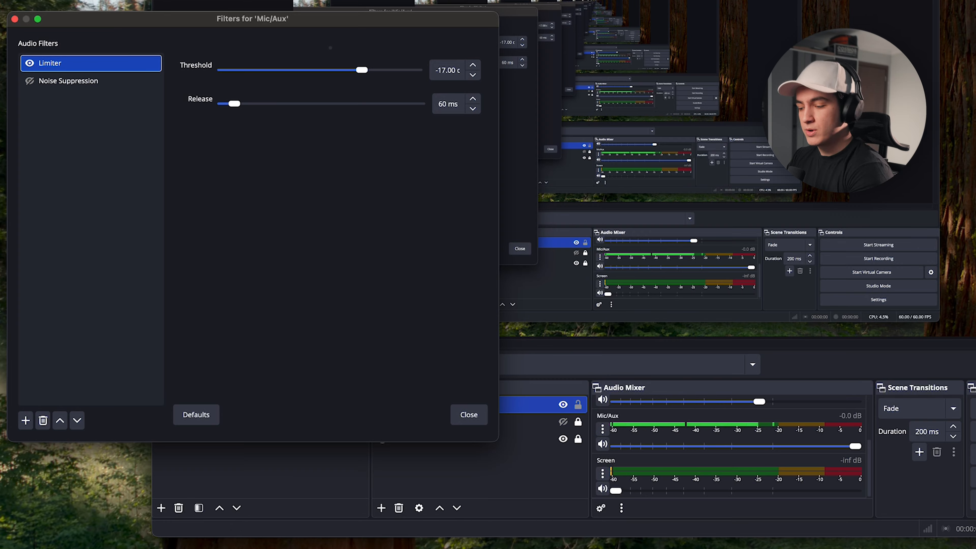
{"action": "left_click", "coordinate": [30, 82]}
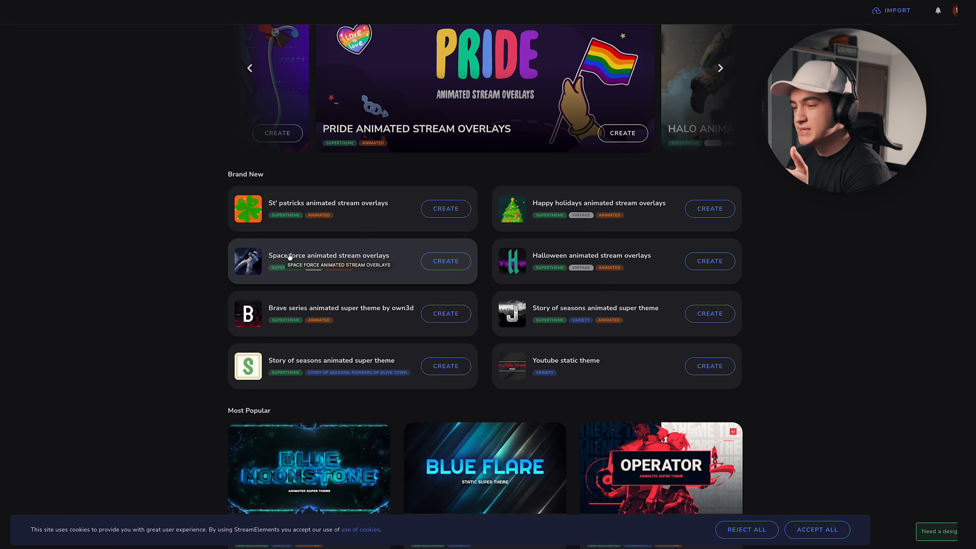
- Preview the Space force animated overlay theme and its third layout
{"action": "left_click", "coordinate": [236, 254]}
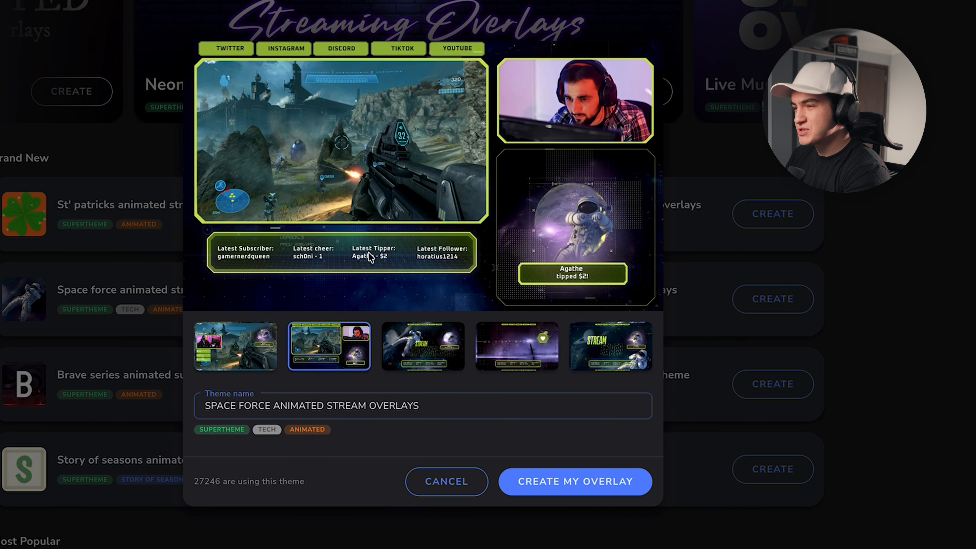
{"action": "left_click", "coordinate": [429, 356]}
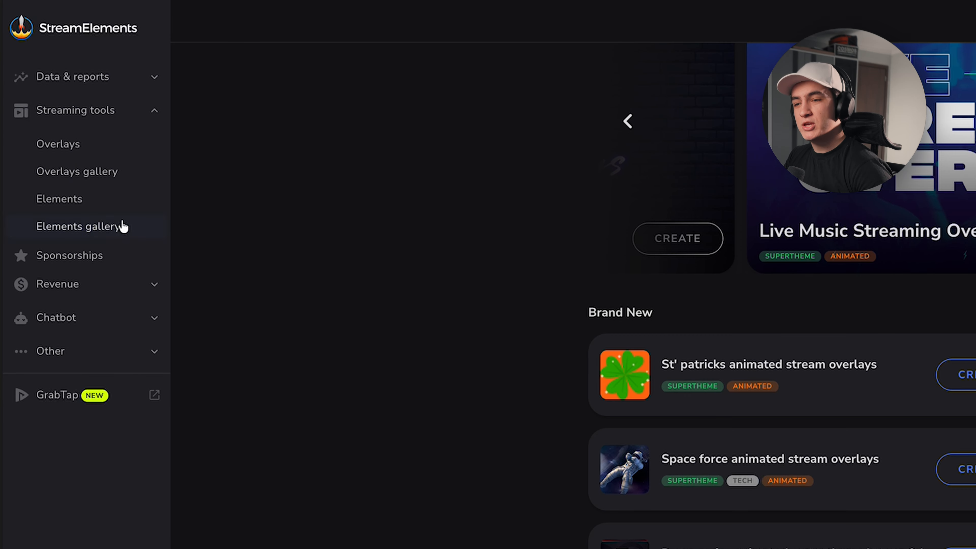
- Open Grunge Neon Alert Box (Horizontal) and preview its Tipped and Became Member alerts
{"action": "left_click", "coordinate": [92, 211]}
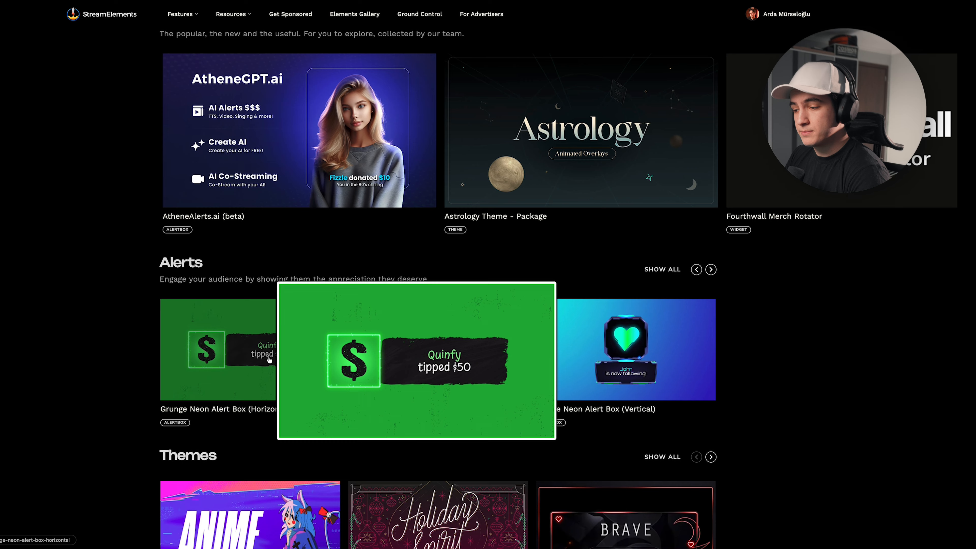
{"action": "left_click", "coordinate": [280, 350]}
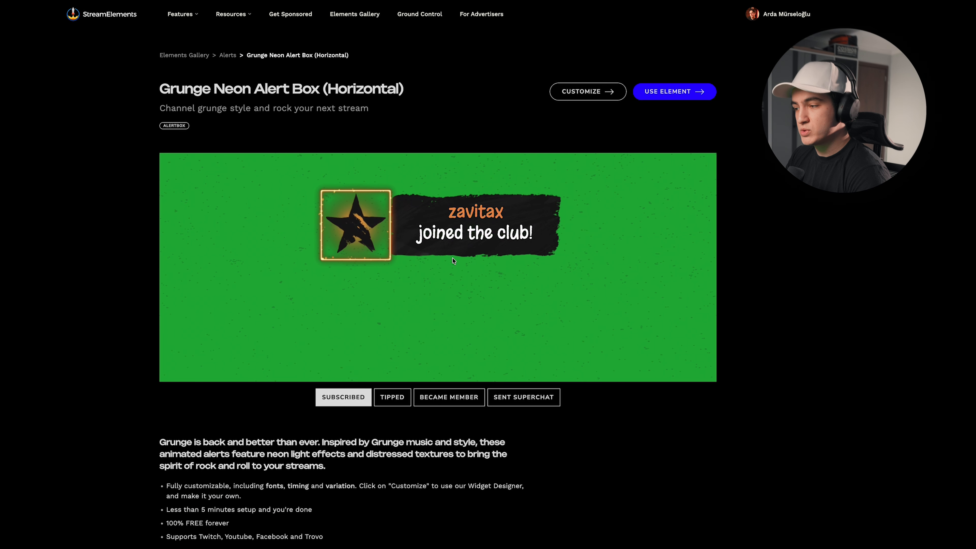
{"action": "left_click", "coordinate": [386, 399]}
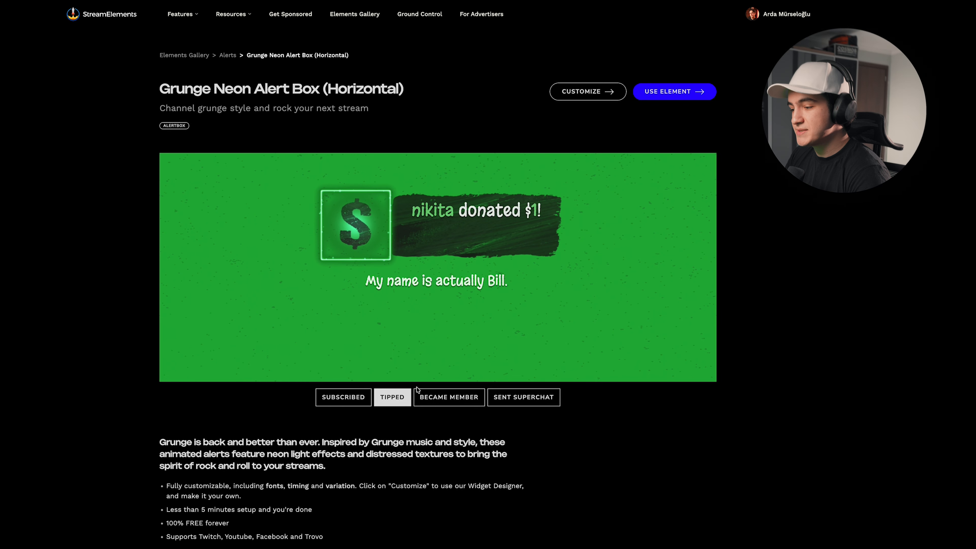
{"action": "left_click", "coordinate": [449, 397]}
{"action": "scroll", "coordinate": [508, 310], "scroll_direction": "down", "scroll_amount": 1}
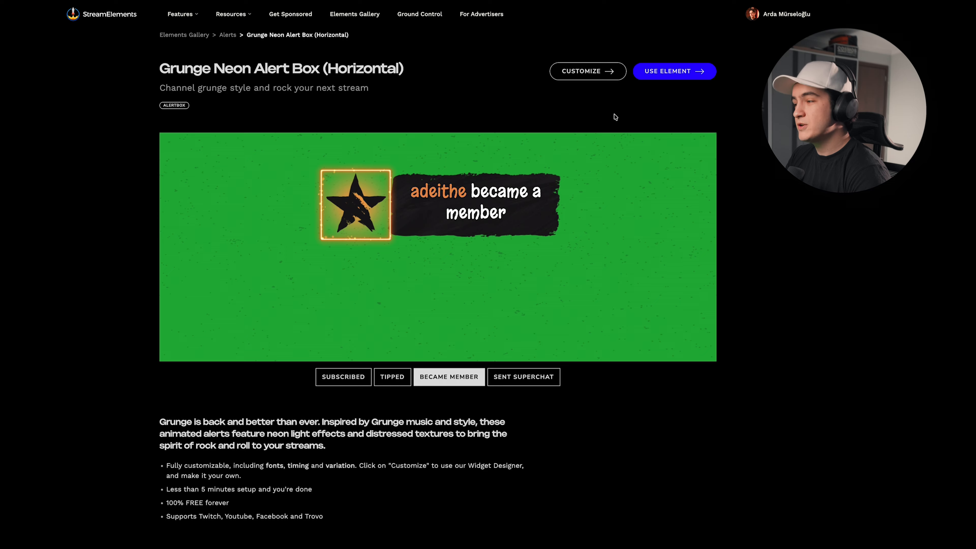
- Use the alert box element and copy its widget URL for OBS
{"action": "left_click", "coordinate": [656, 80]}
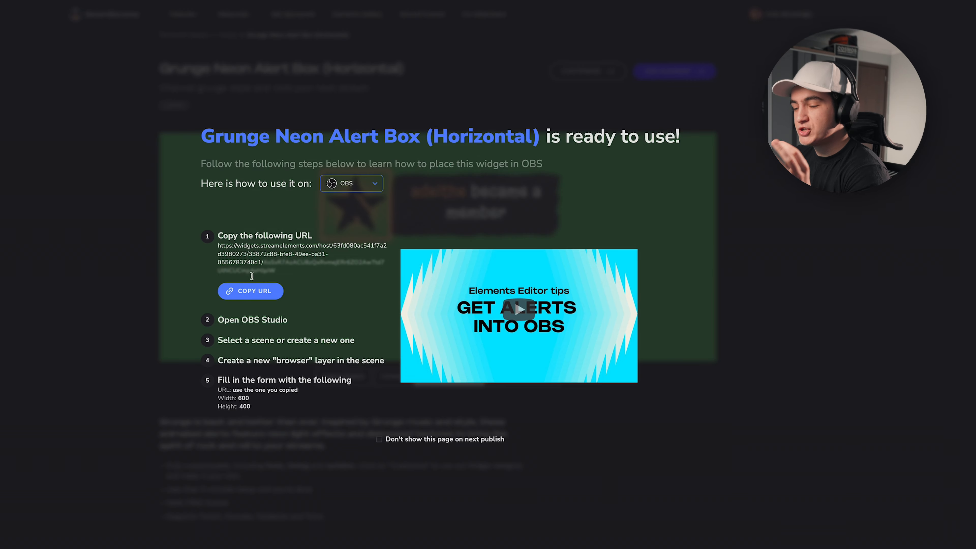
{"action": "left_click", "coordinate": [250, 293]}
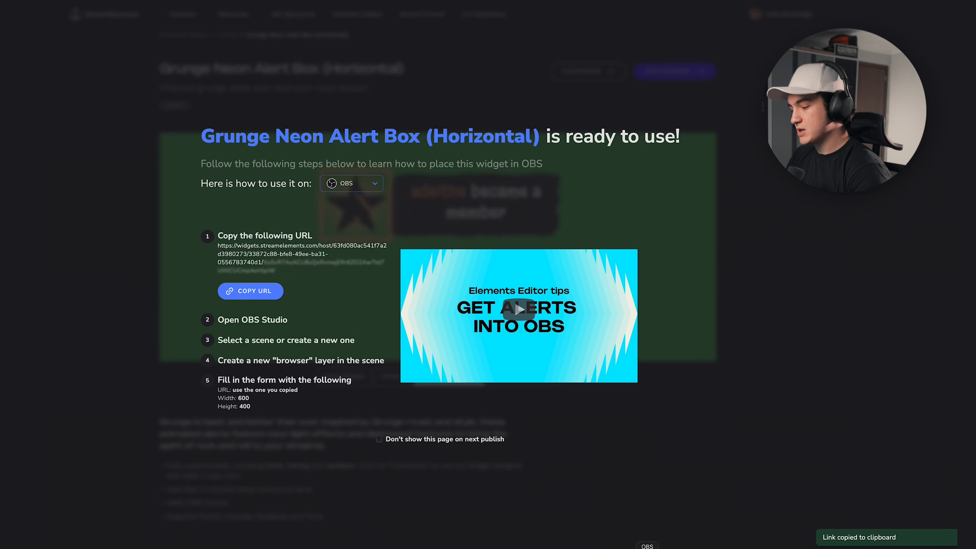
{"action": "left_click", "coordinate": [647, 544]}
{"action": "left_click", "coordinate": [234, 484]}
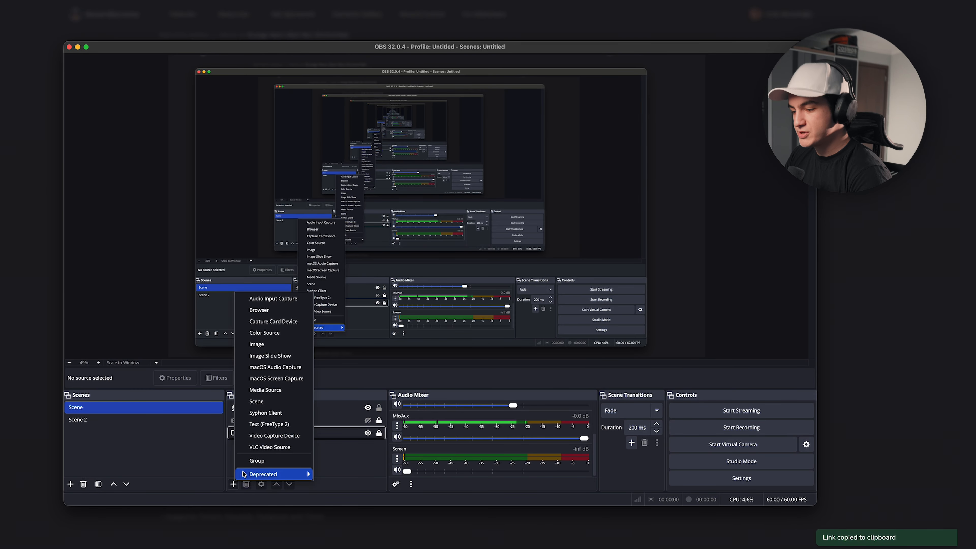
- Add a browser source named Notifications using the copied alert widget URL
{"action": "left_click", "coordinate": [268, 311]}
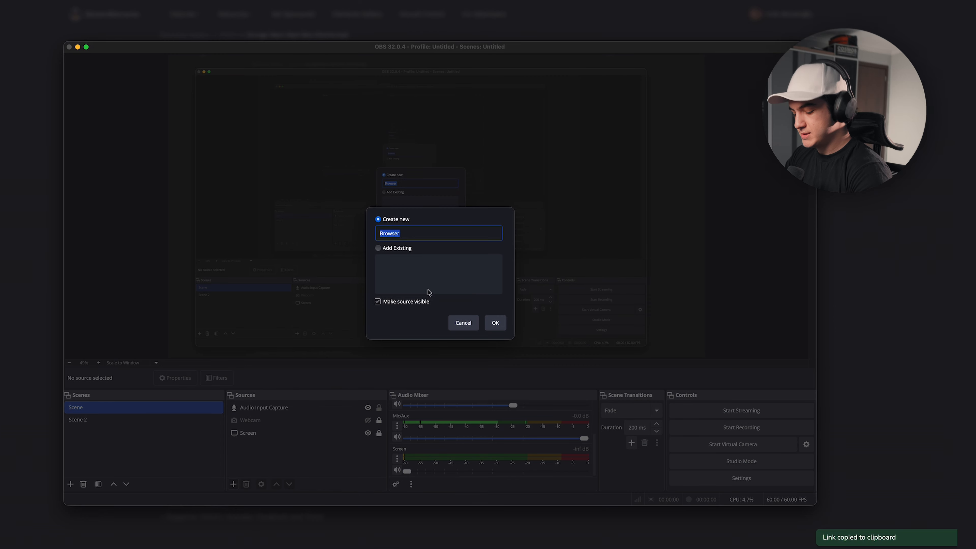
{"action": "type", "text": "Notifications"}
{"action": "key", "text": "Return"}
{"action": "key", "text": "super+v"}
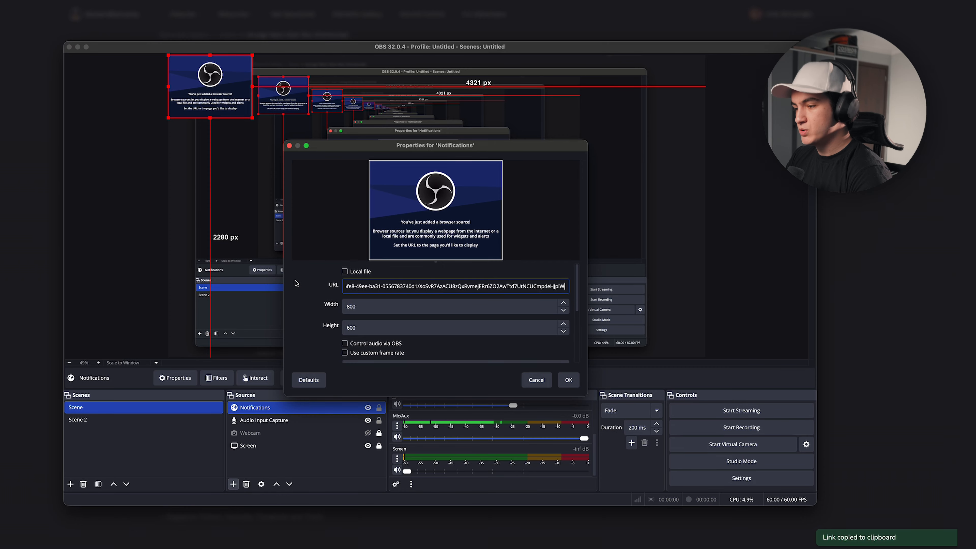
{"action": "left_click", "coordinate": [33, 266]}
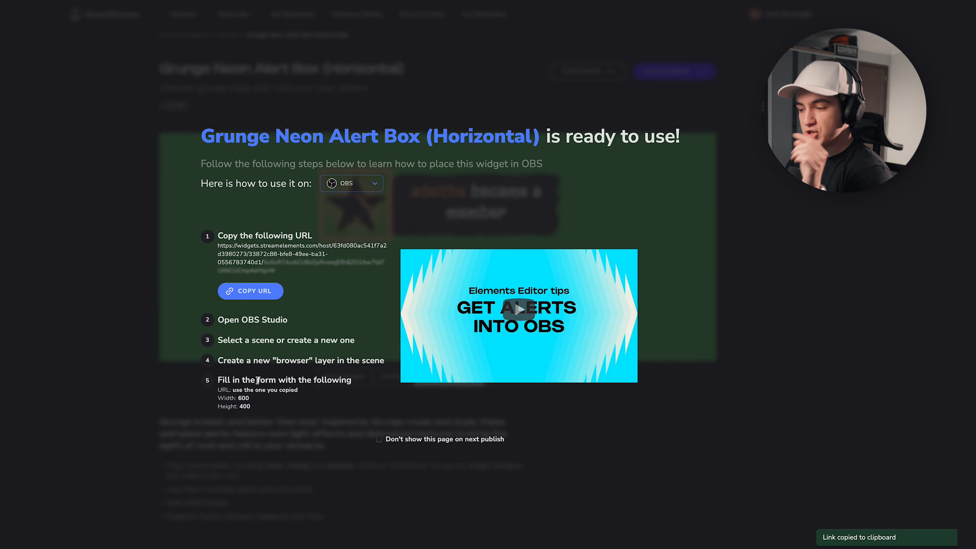